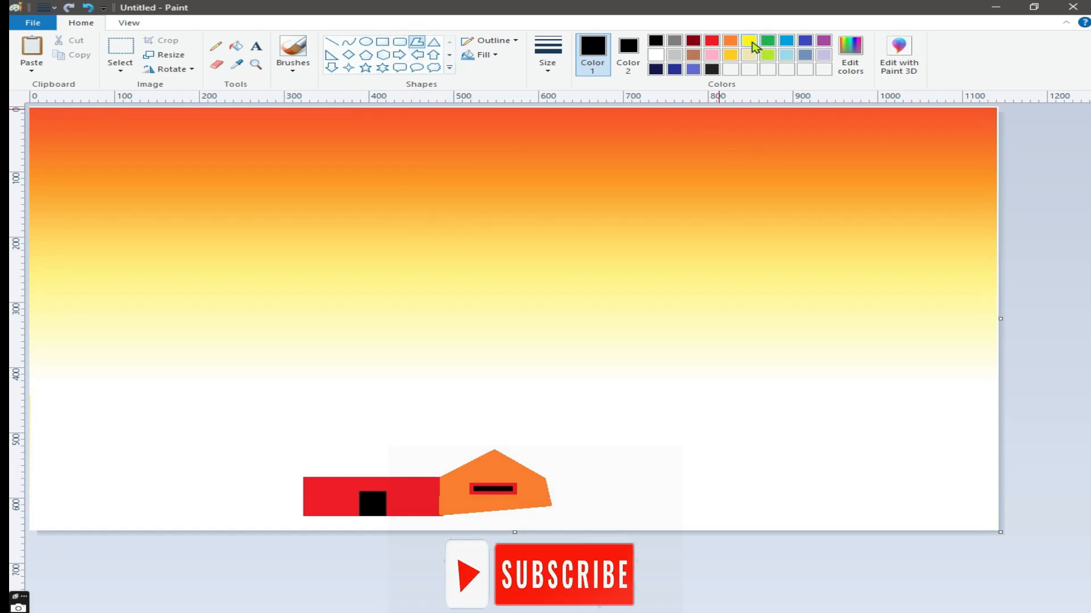
Set the colours to yellow and draw a filled polygon roof over the barn's red wall, joining the orange gable.
left_click(627, 54)
left_click(748, 41)
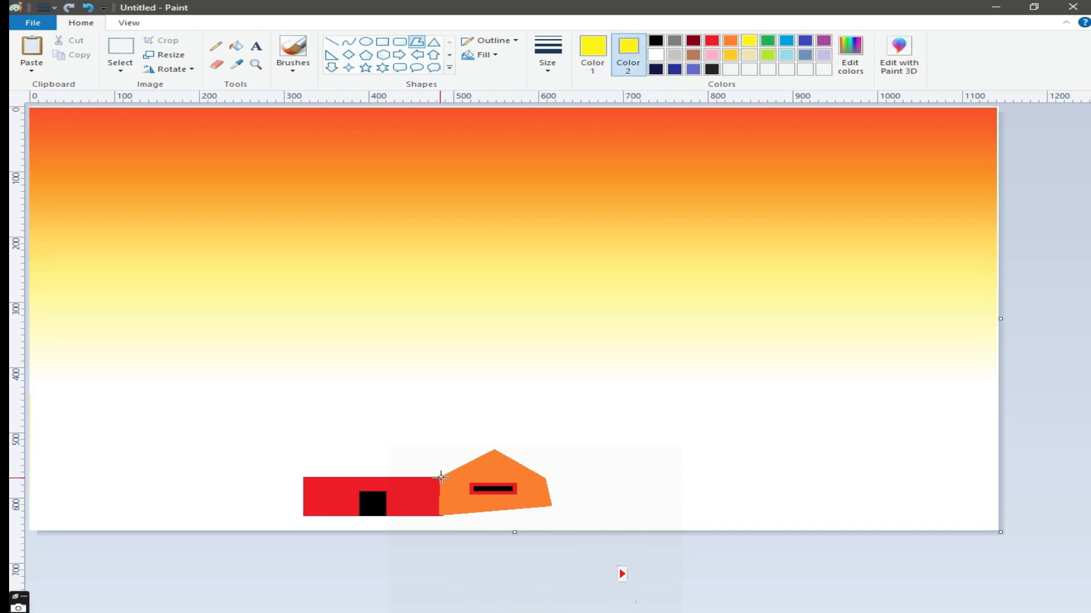
left_click_drag(493, 450, 297, 476)
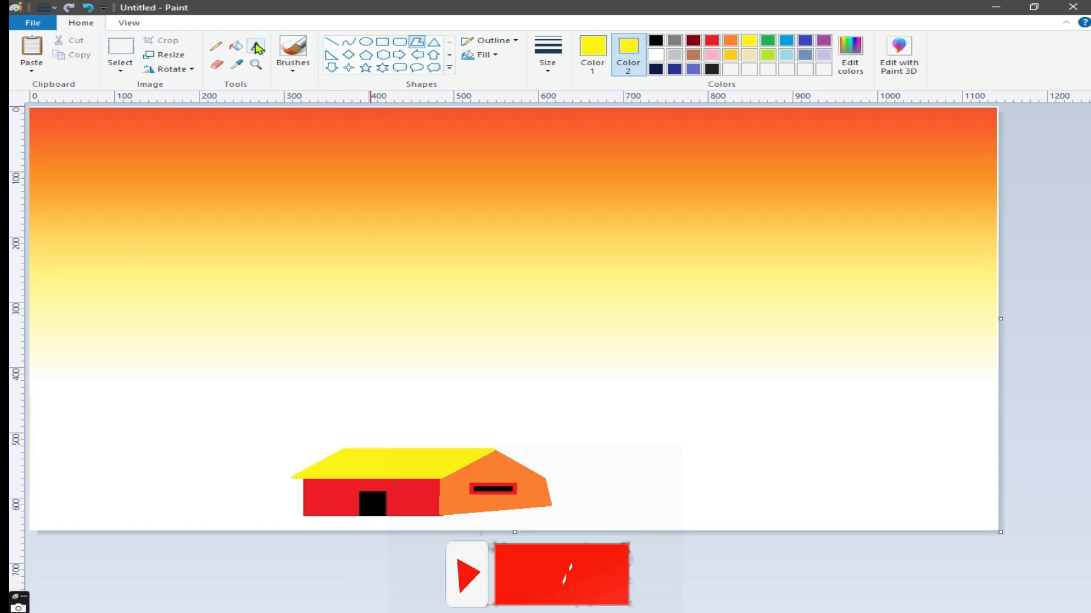
Try to paste a copy of the barn over the sky near the canvas's left edge, and undo it.
left_click(120, 67)
left_click(165, 189)
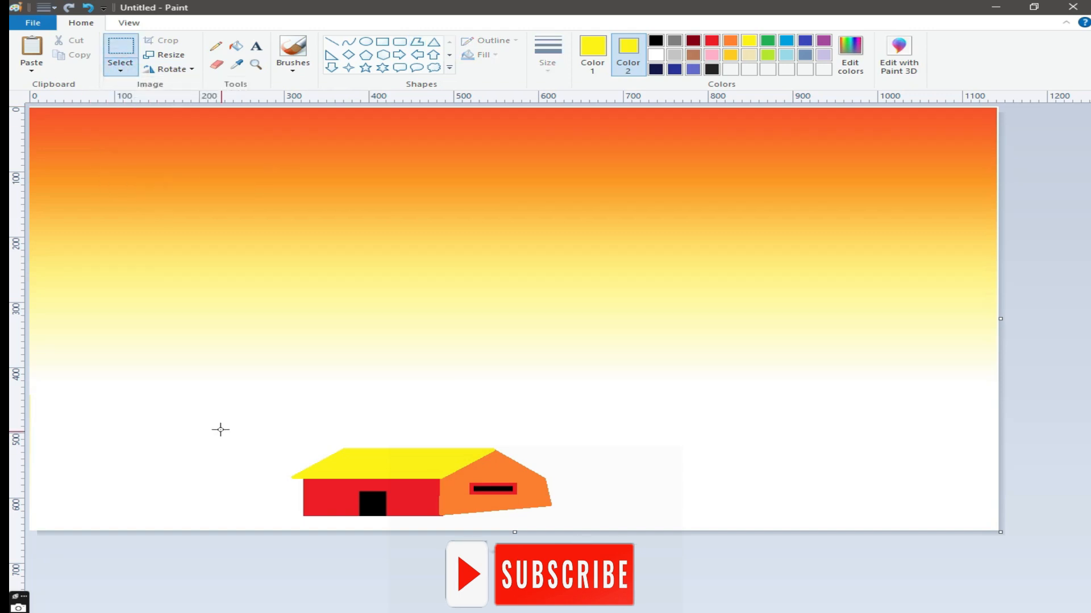
left_click_drag(561, 520, 561, 520)
right_click(419, 466)
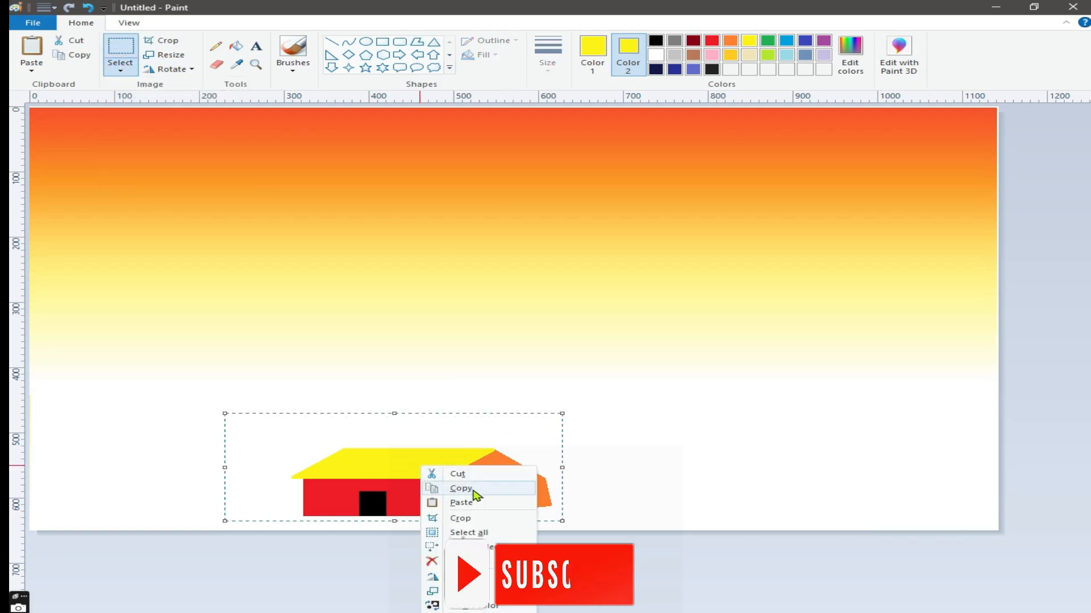
left_click(473, 492)
right_click(60, 342)
left_click(122, 380)
left_click_drag(193, 187, 152, 285)
left_click(116, 68)
left_click(139, 188)
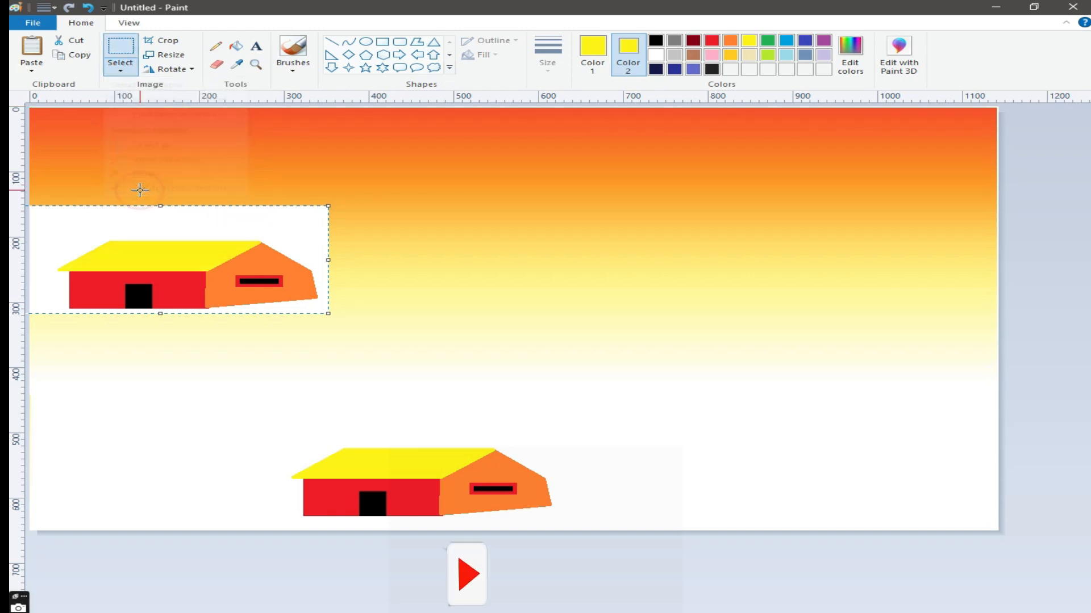
left_click(87, 8)
Try to place another copy of the barn with transparent selection at the canvas's left edge, and delete that copy.
left_click(124, 67)
left_click(412, 481)
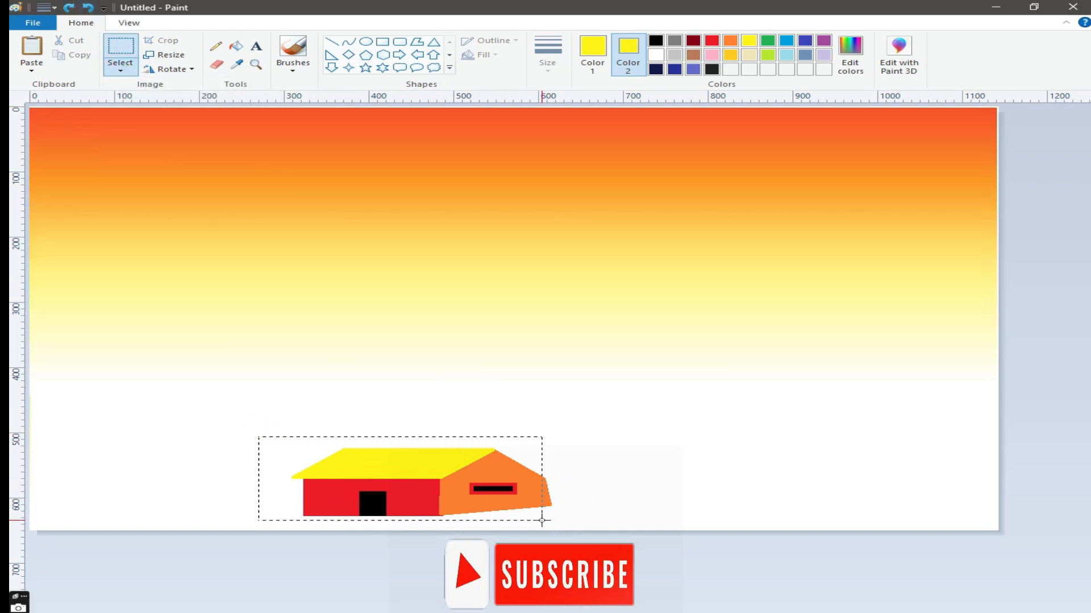
right_click(392, 483)
left_click(445, 507)
right_click(199, 294)
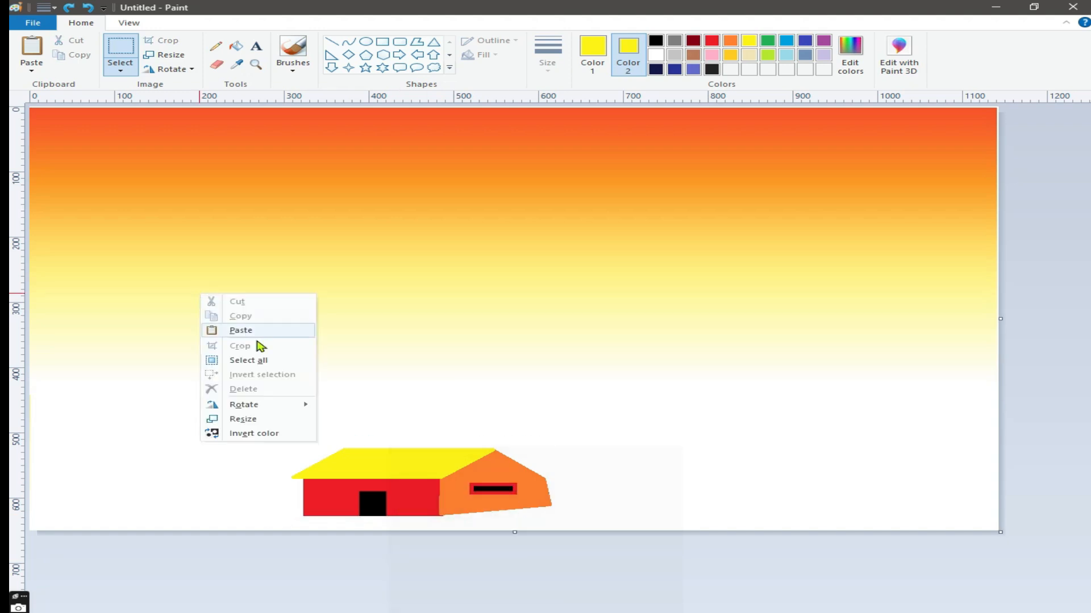
left_click(258, 343)
left_click(120, 69)
left_click(156, 187)
left_click_drag(179, 162, 169, 343)
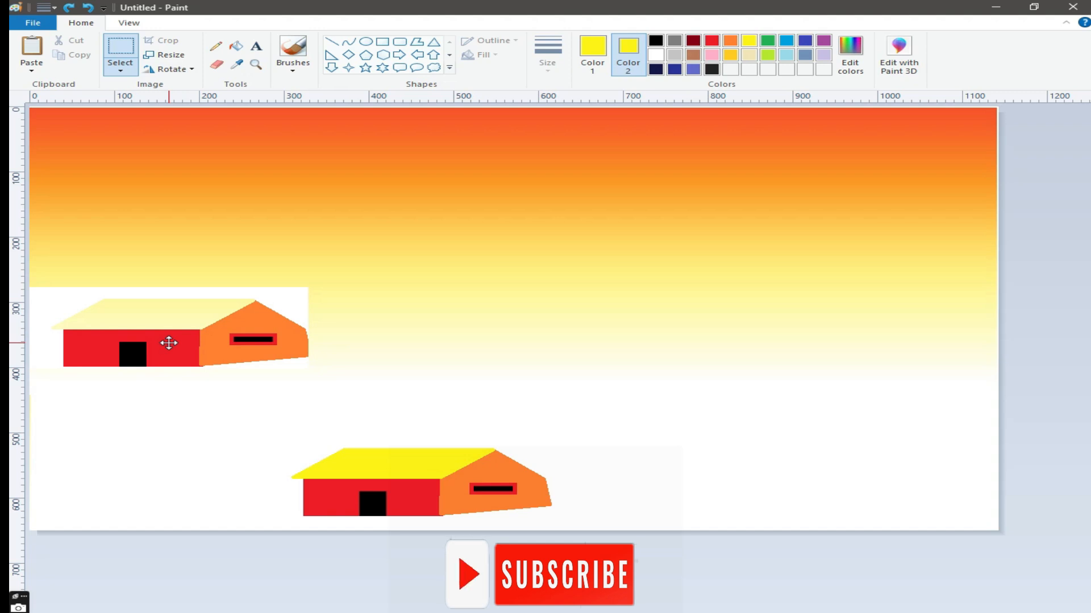
key("Delete")
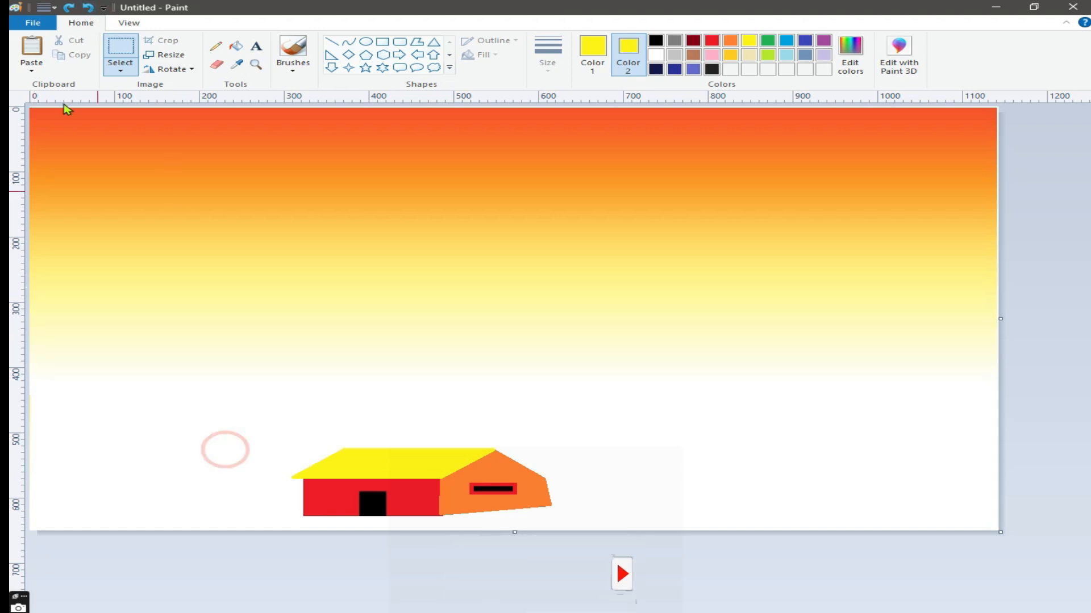
Try to cut the barn and paste it into the canvas's upper-left corner, and undo these changes.
left_click(120, 69)
left_click(164, 188)
left_click(117, 69)
left_click(171, 99)
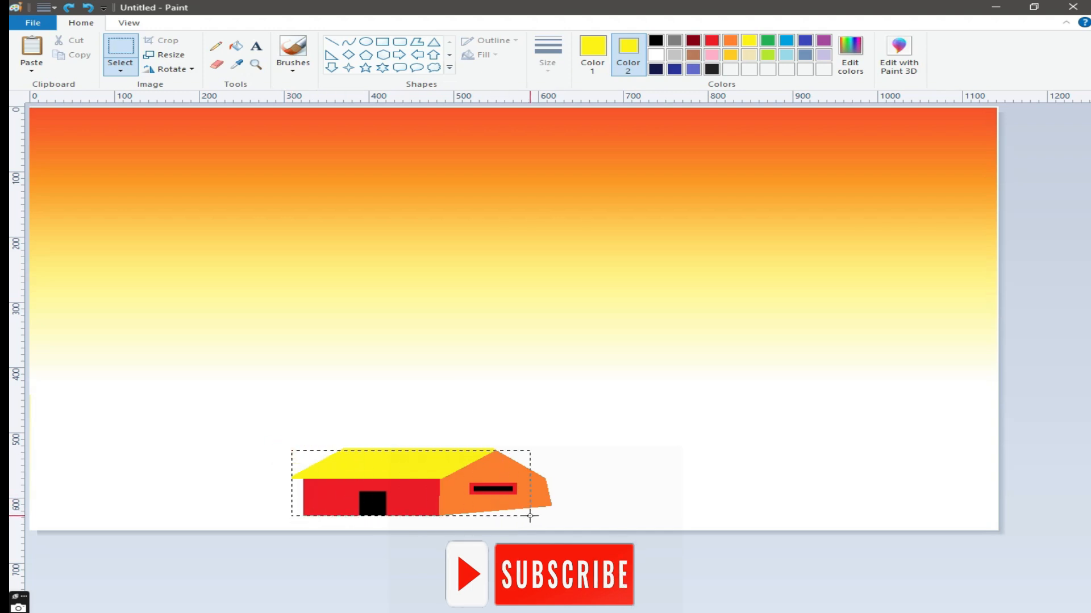
key("Delete")
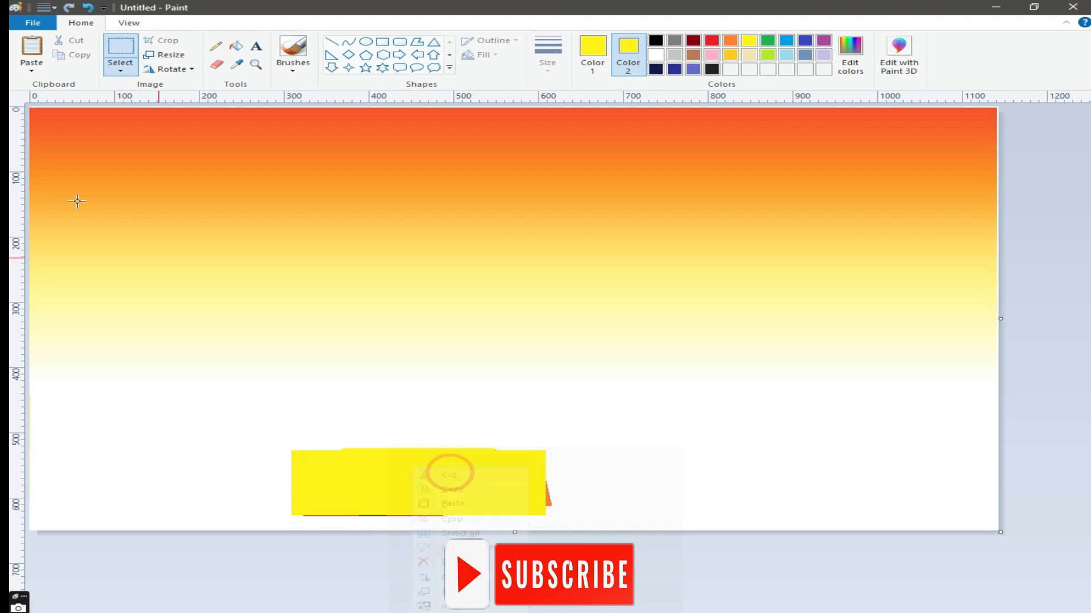
left_click(120, 68)
left_click(165, 188)
right_click(101, 139)
left_click(146, 178)
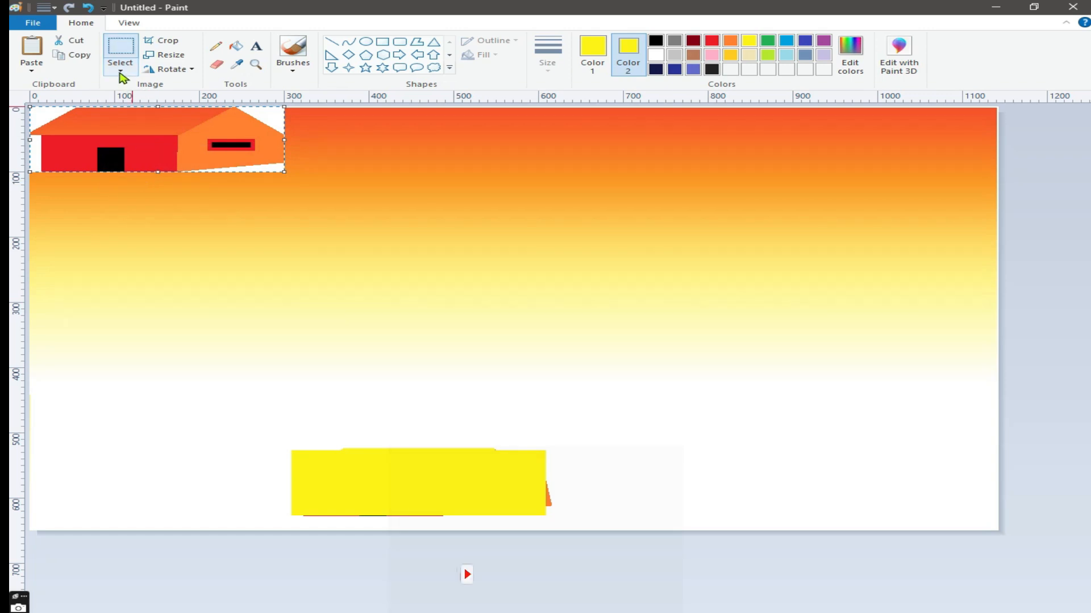
left_click(69, 8)
left_click(69, 8)
left_click(70, 8)
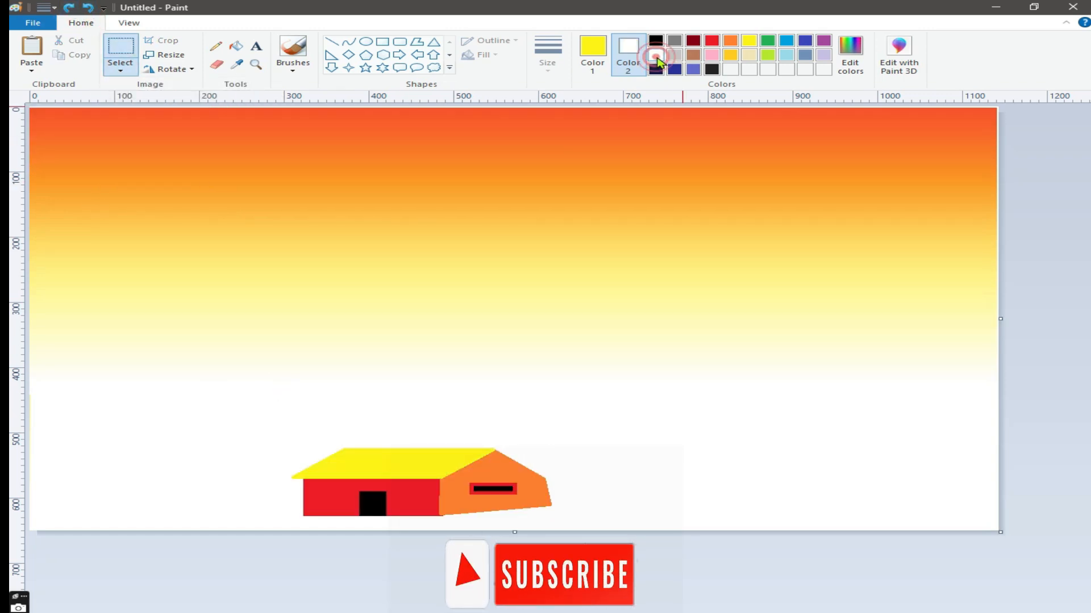
Set color 2 to white, select the barn with a rectangular selection and copy it.
left_click_drag(277, 452, 451, 531)
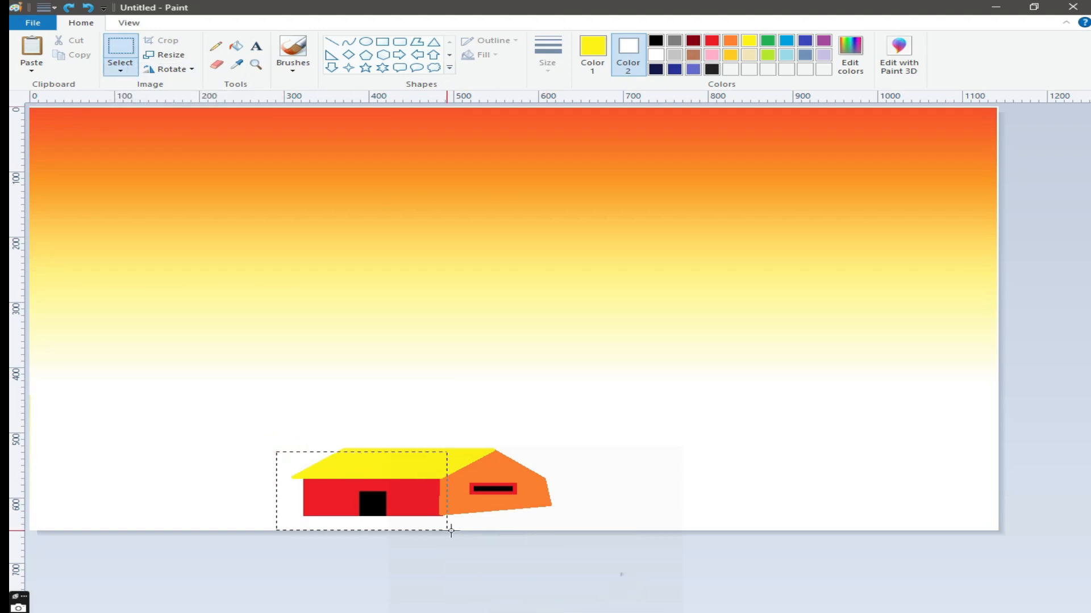
left_click(272, 435)
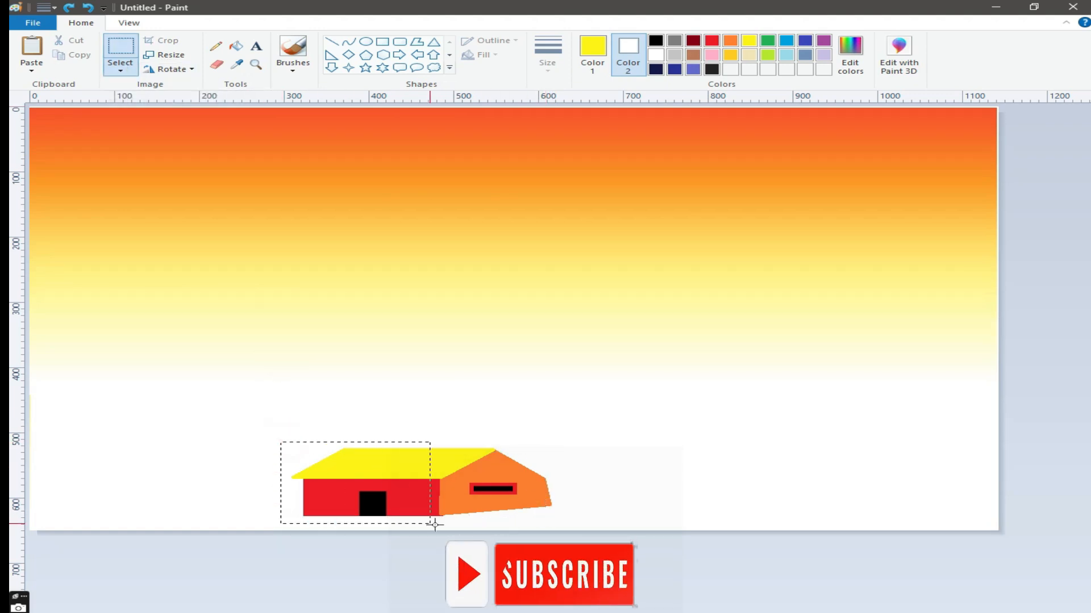
left_click_drag(544, 514, 548, 513)
right_click(409, 457)
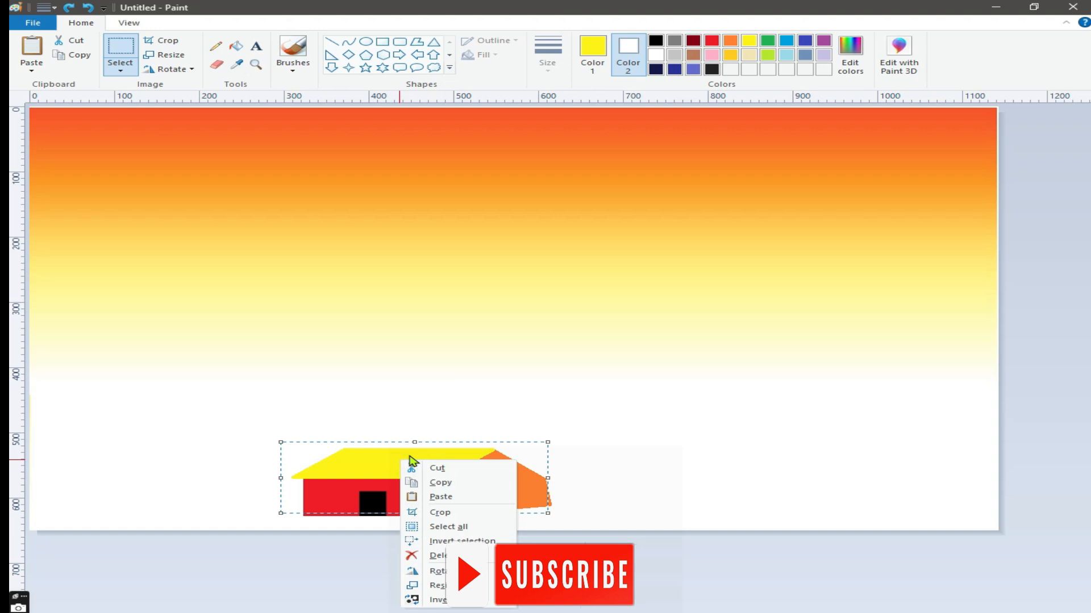
left_click(442, 483)
Paste a barn copy with a transparent background, make it narrower and place it in the left part of the scene.
right_click(153, 261)
left_click(210, 299)
left_click(121, 69)
left_click(175, 187)
left_click_drag(153, 138, 202, 339)
left_click_drag(333, 339, 250, 338)
left_click_drag(147, 346, 265, 341)
Paste another barn, make it taller and narrower, and place it at the canvas's left edge overlapping the smaller barn.
right_click(92, 313)
left_click(139, 346)
left_click_drag(150, 153, 111, 362)
left_click_drag(127, 317, 127, 290)
left_click_drag(261, 340, 236, 339)
left_click_drag(170, 339, 164, 342)
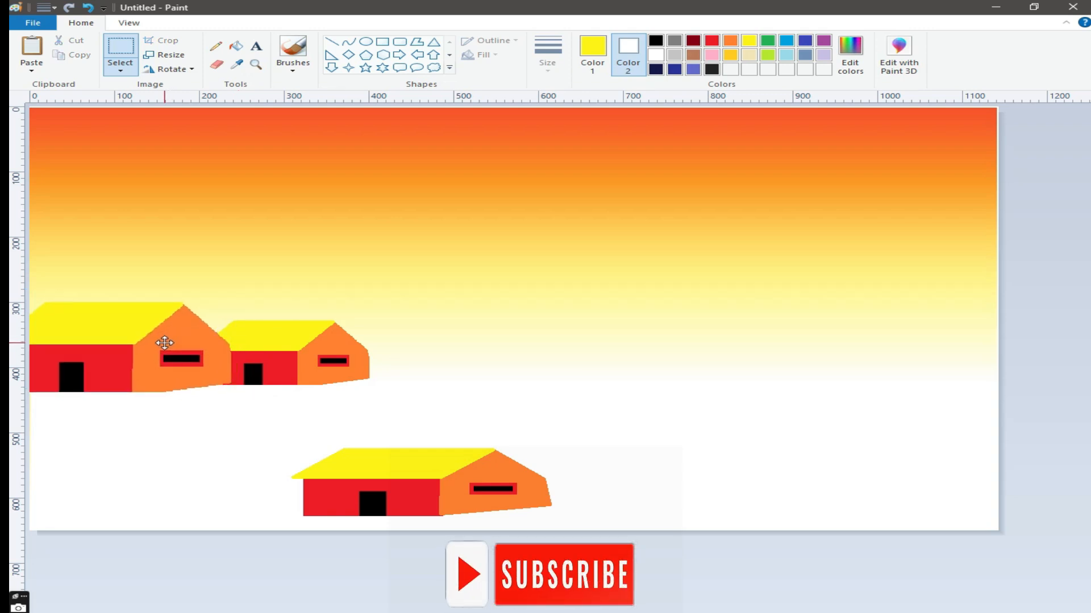
Paste a third barn copy, shrink it and place it on the horizon against the canvas's right edge.
right_click(477, 278)
left_click(523, 318)
left_click_drag(220, 160, 906, 336)
left_click_drag(850, 356, 849, 339)
left_click_drag(730, 316, 895, 336)
Paste a fourth barn copy, reduce its width and height, and place it just left of the barn at the right edge.
right_click(581, 305)
left_click(629, 341)
left_click_drag(222, 157, 715, 362)
left_click_drag(791, 351, 730, 351)
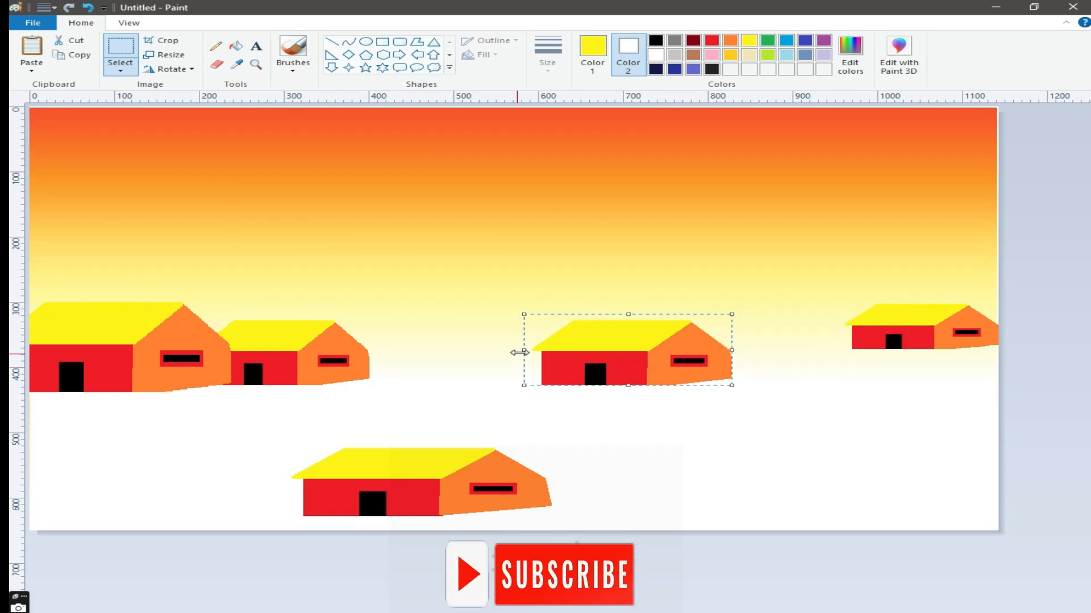
left_click_drag(523, 351, 565, 348)
left_click_drag(649, 315, 649, 336)
left_click_drag(644, 366, 779, 344)
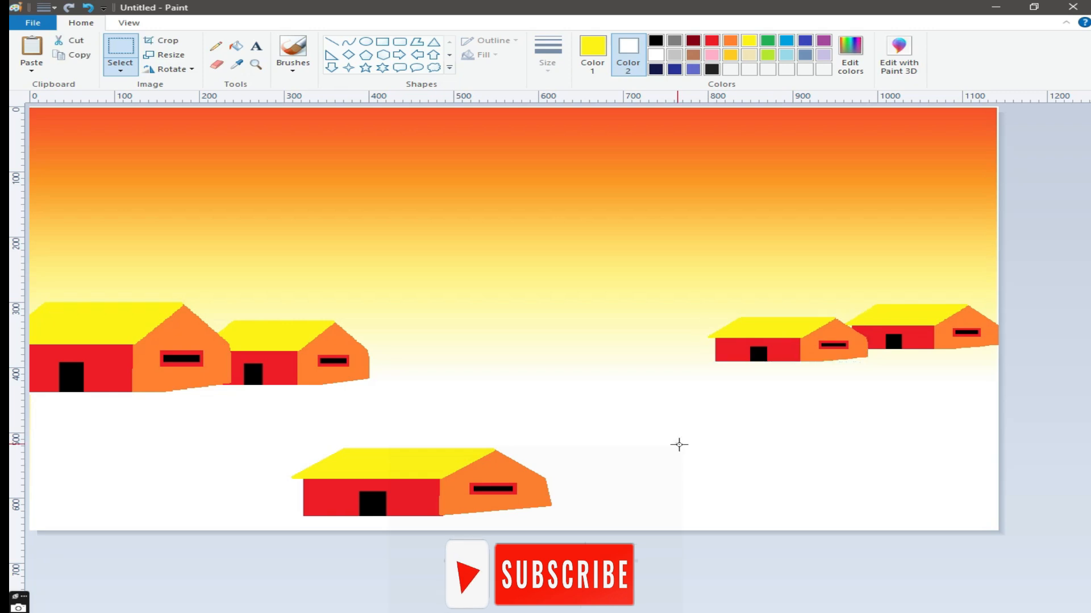
Select the original barn at the bottom of the canvas and delete it.
left_click_drag(462, 518, 633, 528)
right_click(410, 470)
left_click(462, 565)
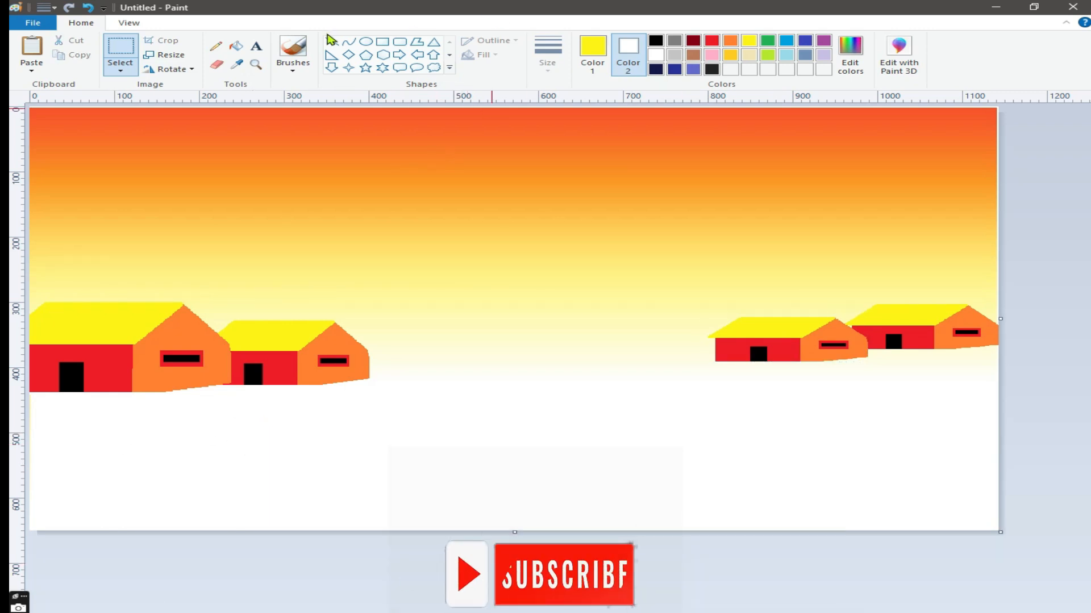
Try to draw a yellow line with the Curve tool from the far-right barn down to the canvas's bottom edge.
left_click(349, 42)
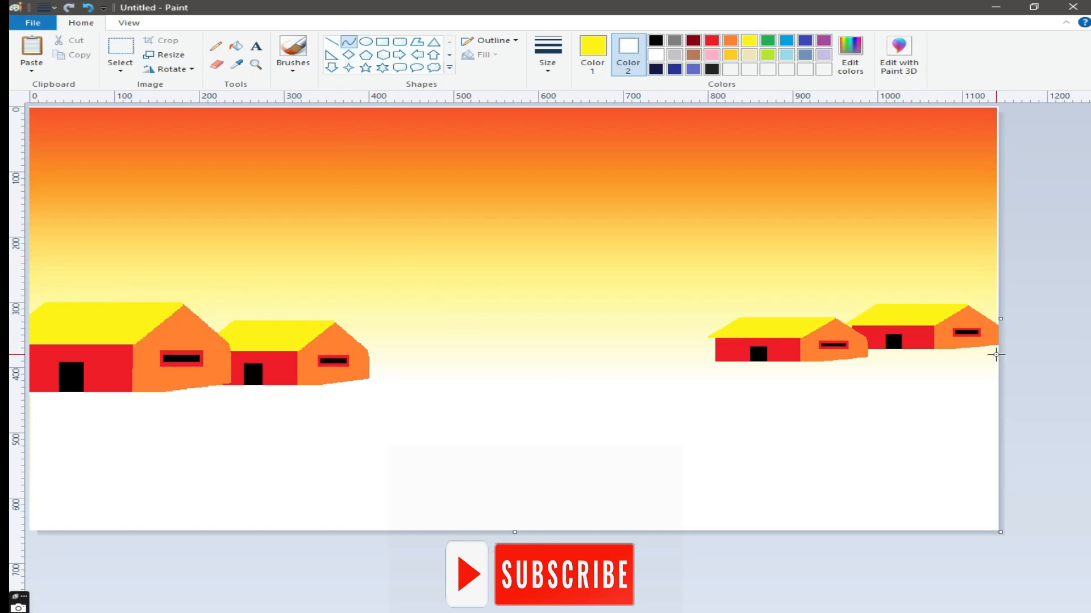
left_click_drag(934, 349, 604, 530)
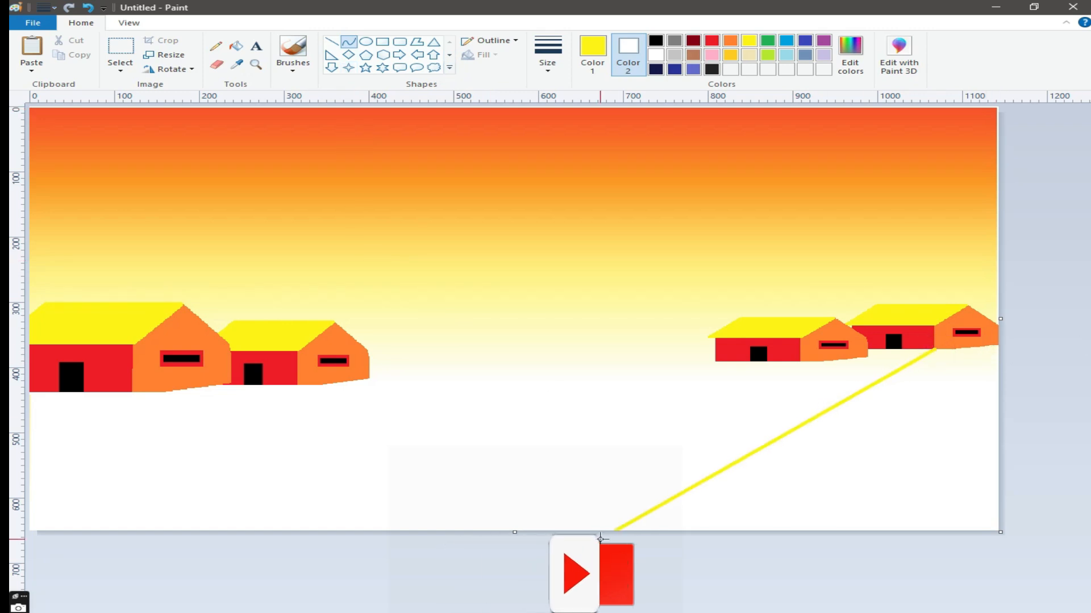
Add bright green (red 128, green 255, blue 0) and a slightly darker shade of it to the palette.
left_click(767, 55)
left_click(850, 67)
left_click(422, 268)
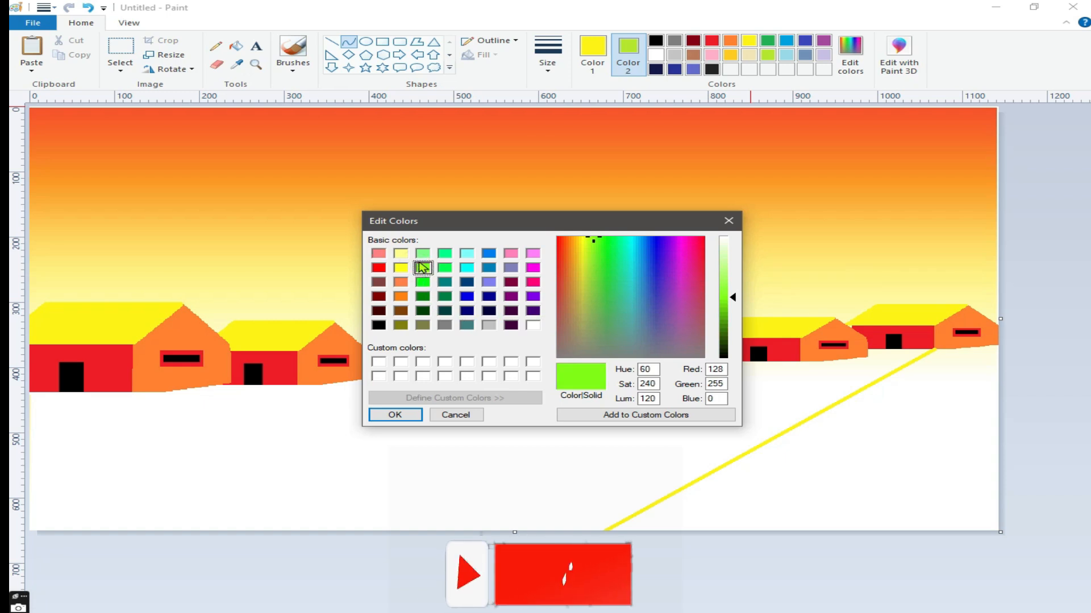
left_click(396, 417)
left_click(849, 67)
left_click(724, 305)
left_click(395, 414)
Add two more progressively darker shades of the green to the palette as custom colours.
left_click(850, 67)
left_click(727, 329)
left_click(406, 414)
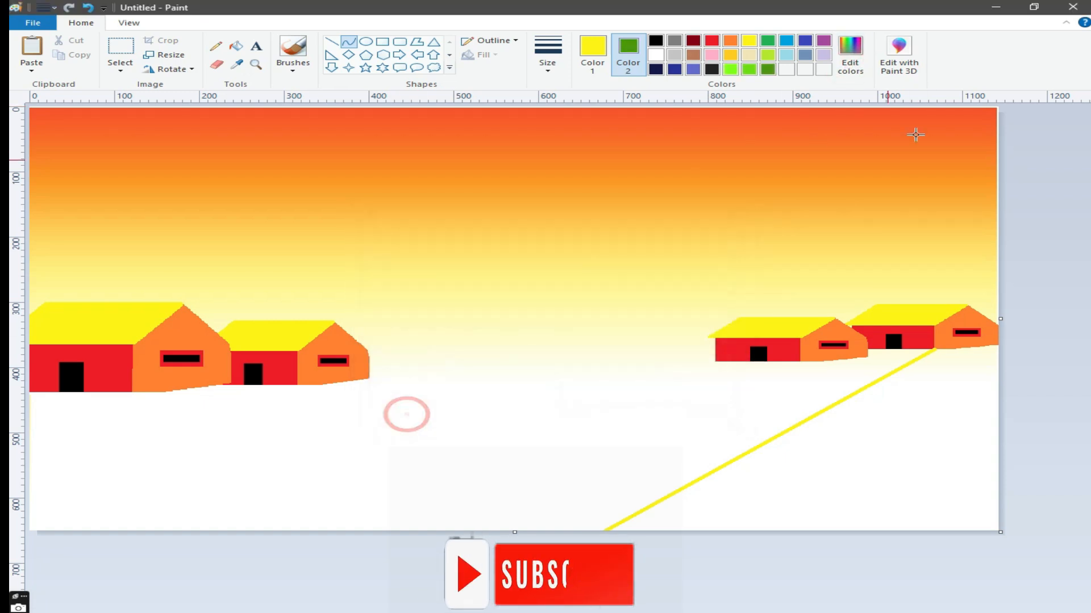
left_click(850, 67)
left_click(727, 336)
left_click(412, 411)
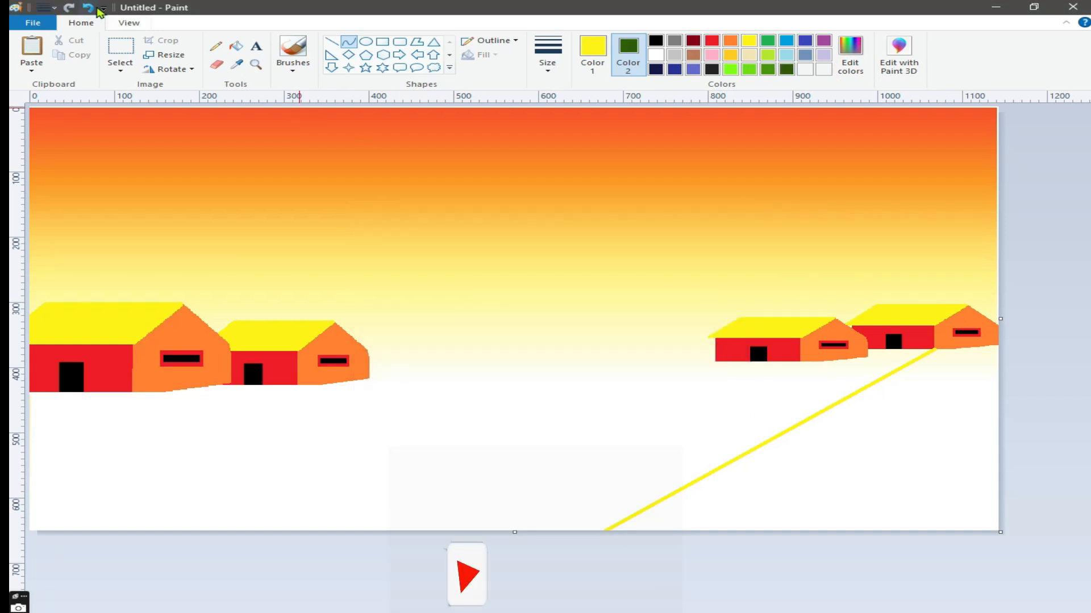
Undo the yellow line and draw a bright green curve arching from the far-right barn to the canvas's bottom edge.
key("ctrl+z")
left_click_drag(803, 412, 500, 527)
left_click(592, 54)
left_click(731, 68)
left_click_drag(707, 445, 711, 382)
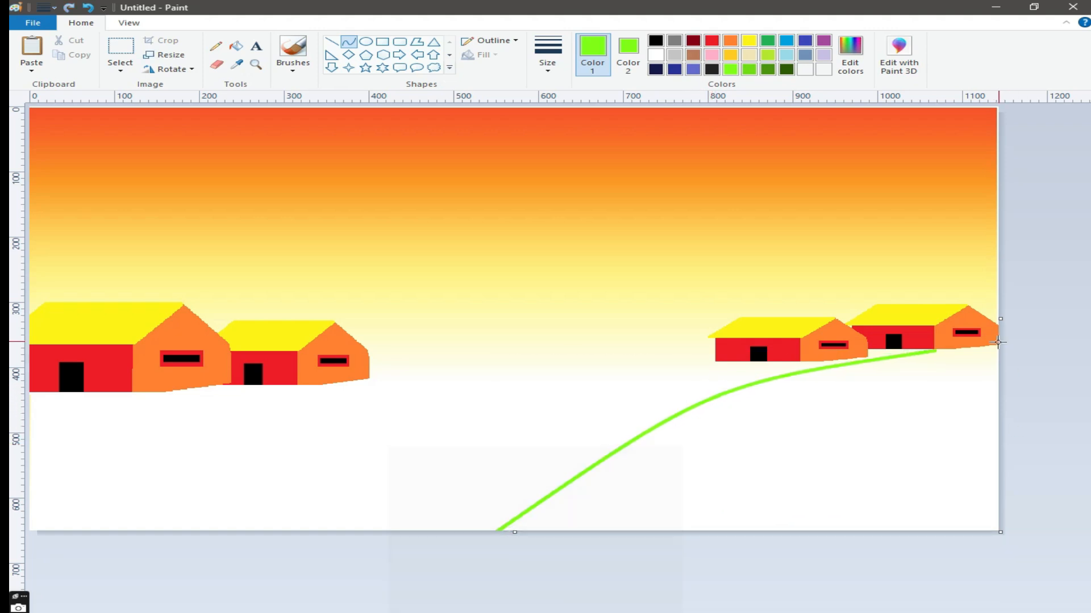
Draw a second bright green curve from the canvas's right edge below the first and fill the band between them.
left_click_drag(996, 348, 537, 531)
mouse_move(755, 446)
left_mouse_down()
mouse_move(743, 450)
mouse_move(720, 417)
left_mouse_up()
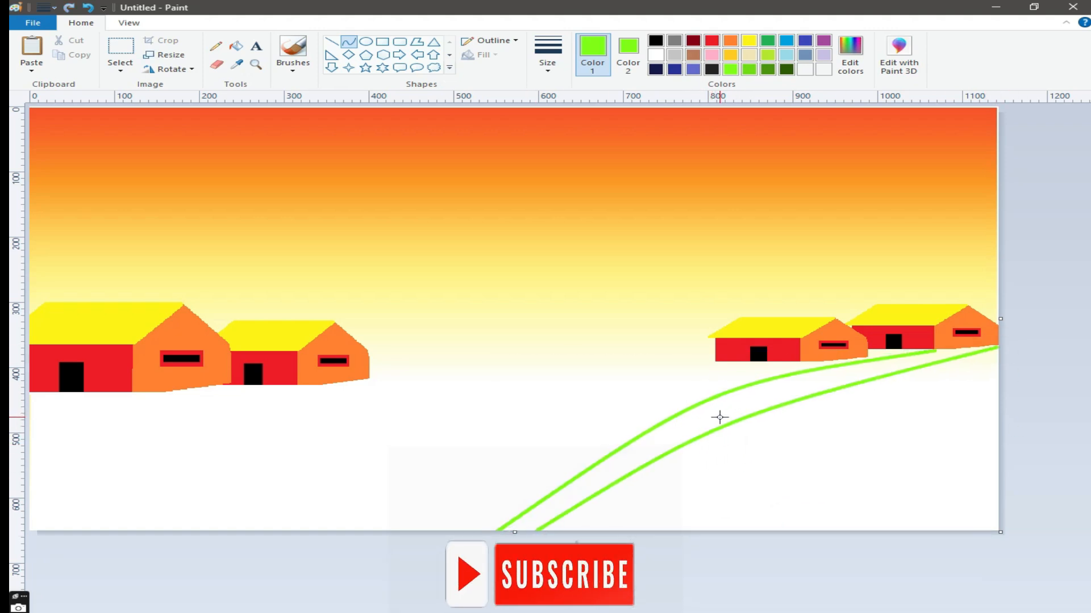
left_click(236, 46)
left_click(853, 373)
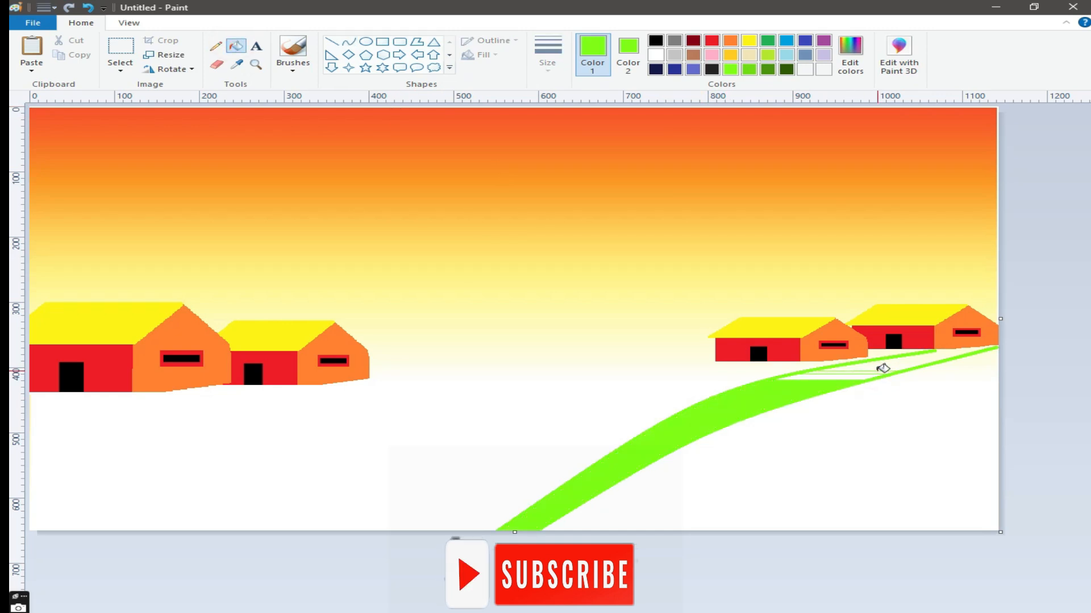
Draw a curve in the second green shade below the bright band and fill the strip between them.
left_click(348, 41)
mouse_move(998, 379)
left_mouse_down()
mouse_move(628, 535)
mouse_move(590, 537)
left_mouse_up()
left_click_drag(937, 402, 828, 408)
left_click(962, 373)
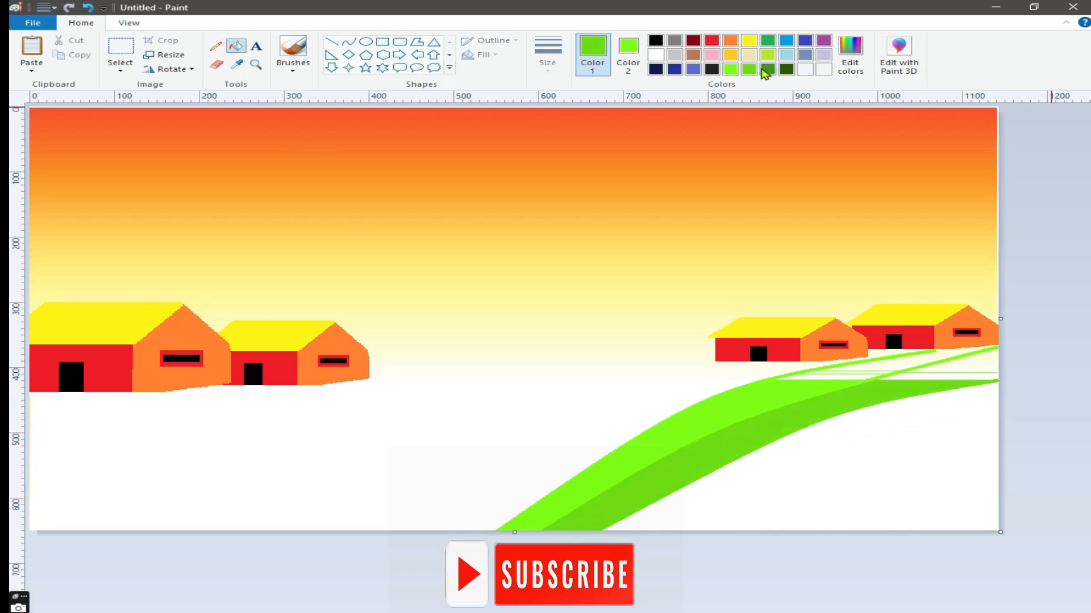
Add a third hill band in the darker green with a curve and fill, and fill the area below it with the darkest green.
left_click(768, 69)
left_click(348, 42)
left_click_drag(998, 403, 675, 531)
mouse_move(835, 467)
left_mouse_down()
mouse_move(832, 447)
mouse_move(791, 447)
left_mouse_up()
left_click(234, 46)
left_click(762, 457)
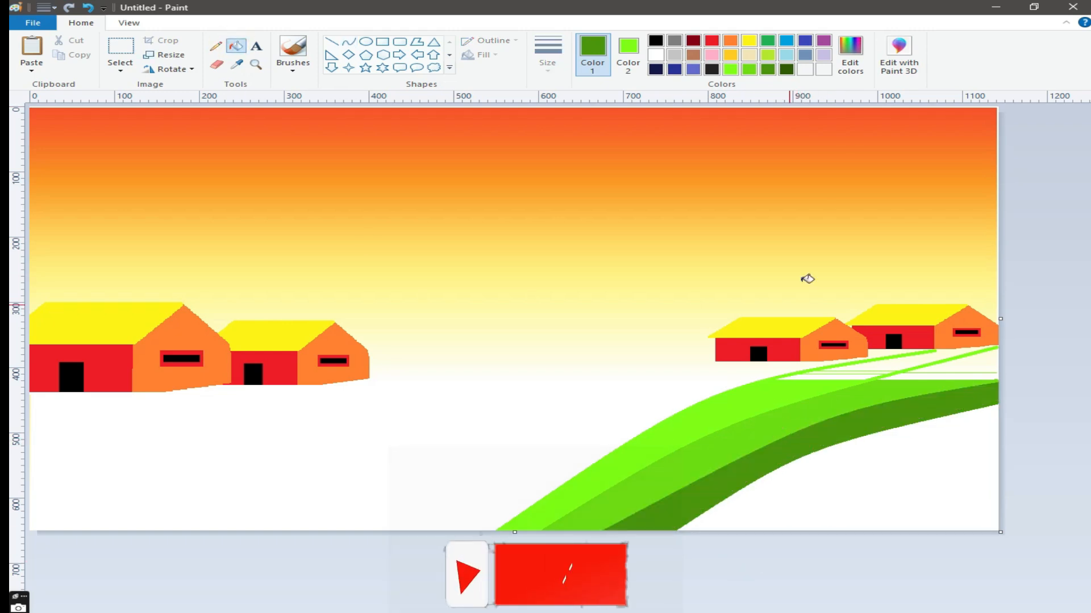
left_click(786, 68)
left_click(888, 469)
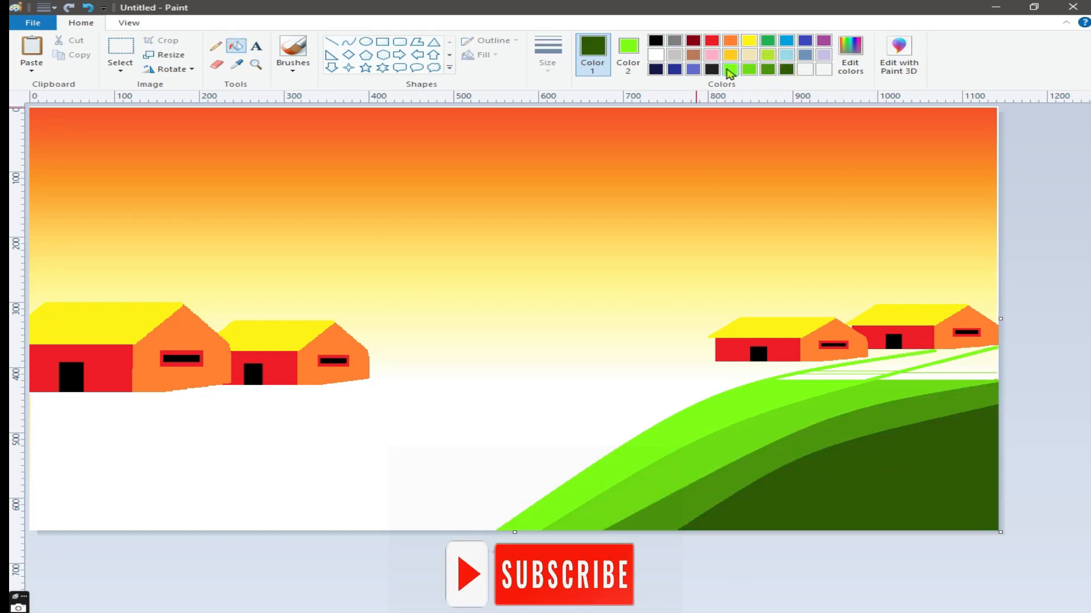
Draw a bright green curve arching from the right-hand barns past the left barns to the canvas's bottom edge.
left_click(348, 42)
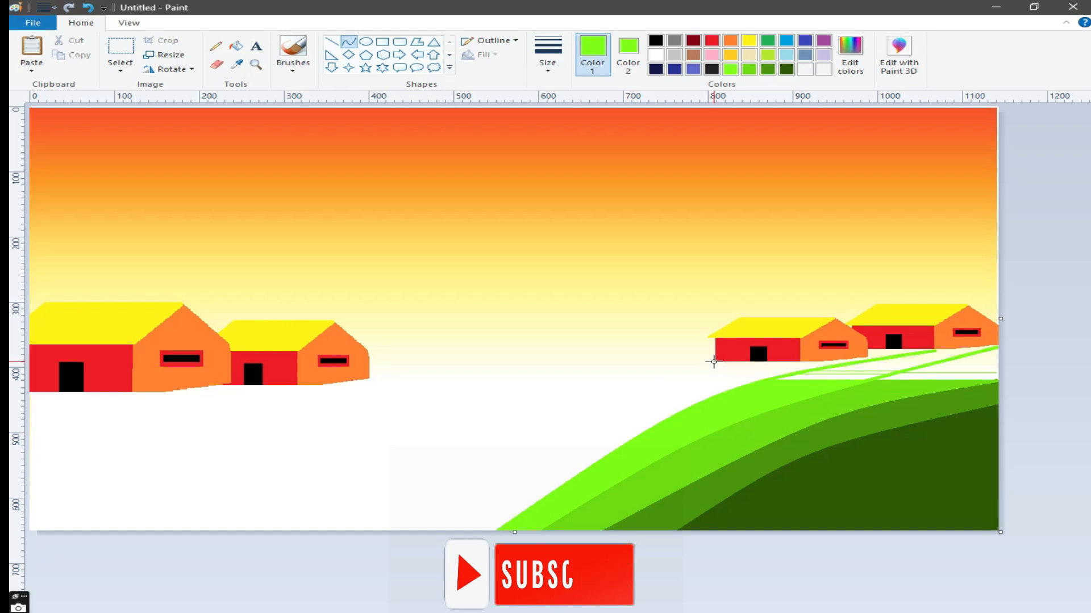
left_click_drag(713, 362, 161, 542)
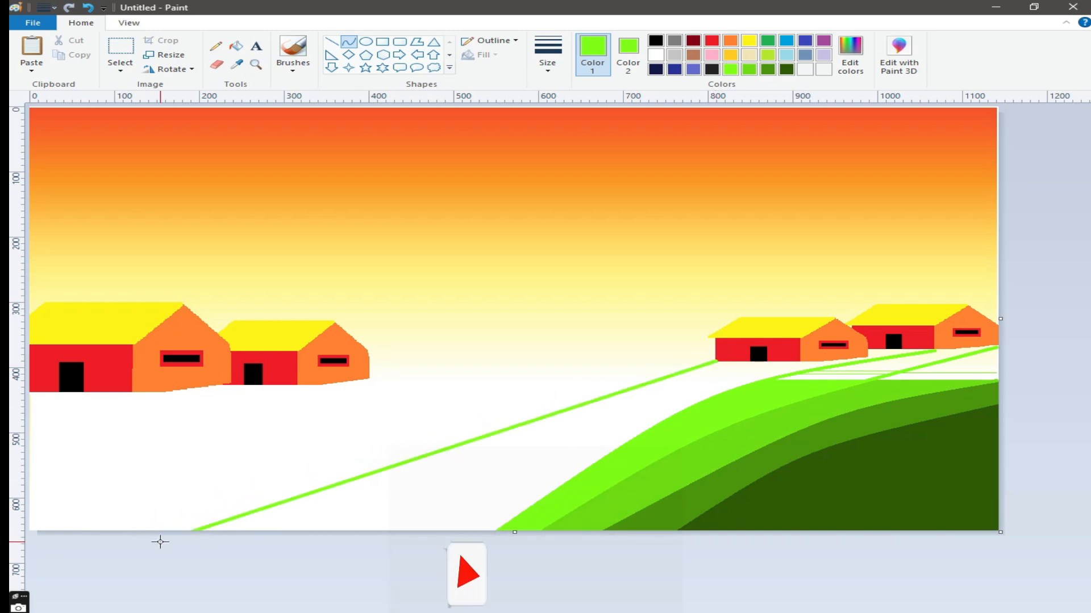
left_click_drag(424, 462, 363, 347)
left_click(407, 599)
left_click_drag(739, 362, 117, 552)
left_click_drag(392, 467, 389, 432)
left_click(90, 9)
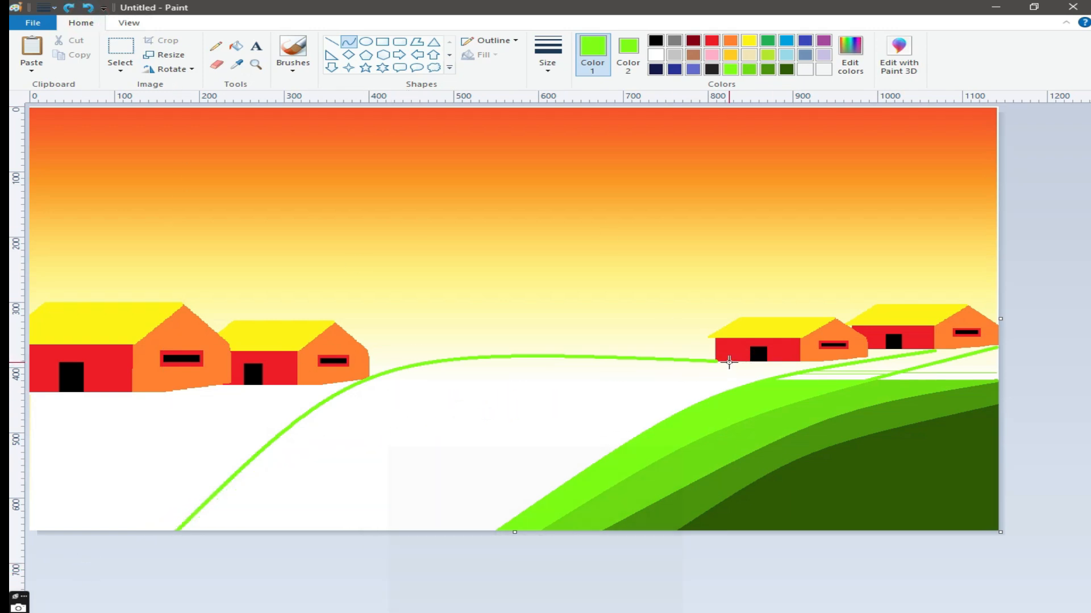
Draw a second bright green curve below the arching one and fill the band between them with bright green.
left_click_drag(729, 362, 190, 530)
left_click_drag(382, 470, 390, 380)
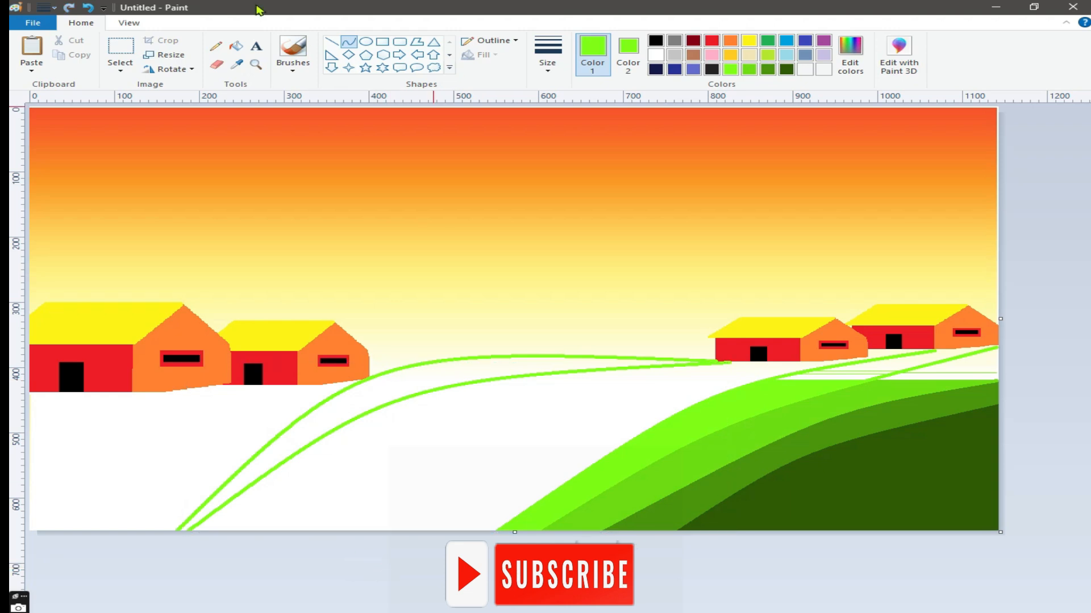
left_click(236, 45)
left_click(386, 393)
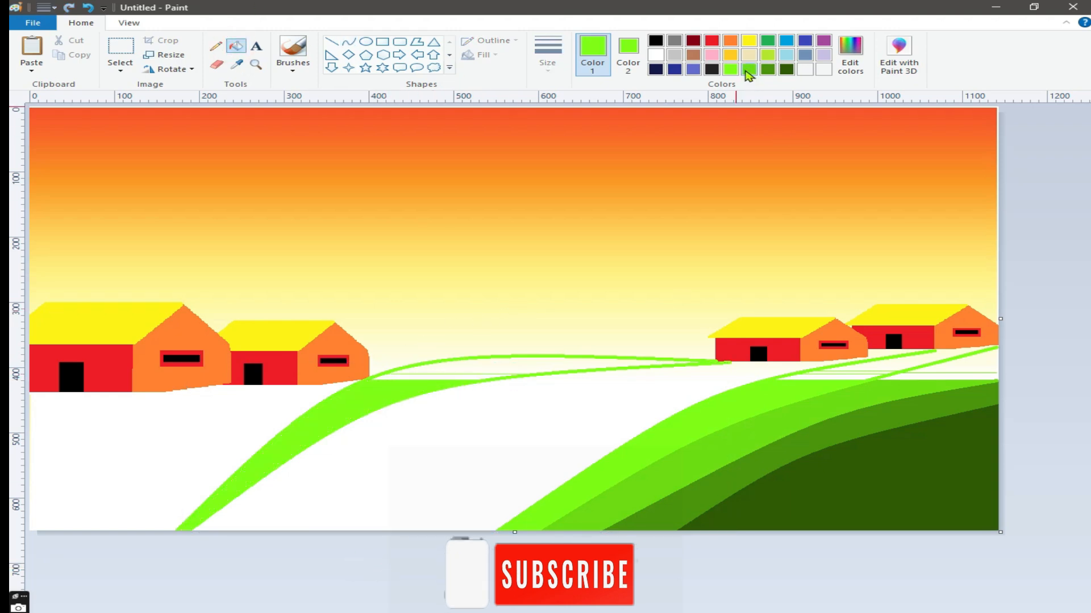
Draw a curve in the second green shade below the middle hill's bright band and fill the strip between them.
left_click(747, 70)
left_click(592, 54)
left_click(348, 42)
left_click_drag(770, 362, 234, 530)
left_click_drag(418, 477, 424, 404)
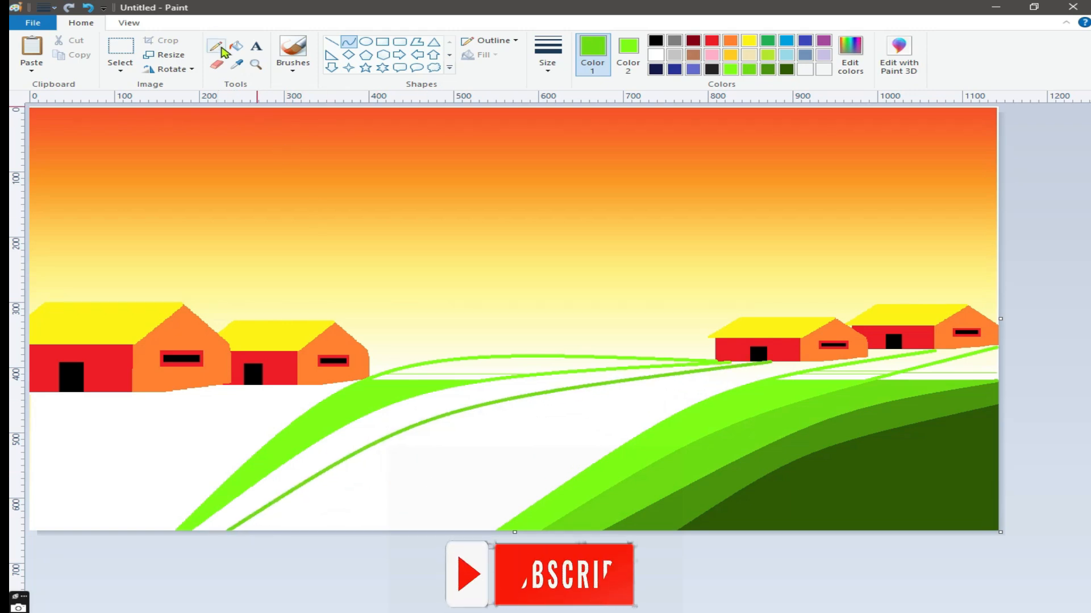
left_click(235, 45)
left_click(400, 419)
Add a darker green band to the middle hill with a curve and fill, and fill the area below it with the darkest green.
left_click(769, 70)
left_click(348, 42)
left_click_drag(791, 362, 235, 530)
left_click_drag(459, 465, 458, 430)
left_click(235, 46)
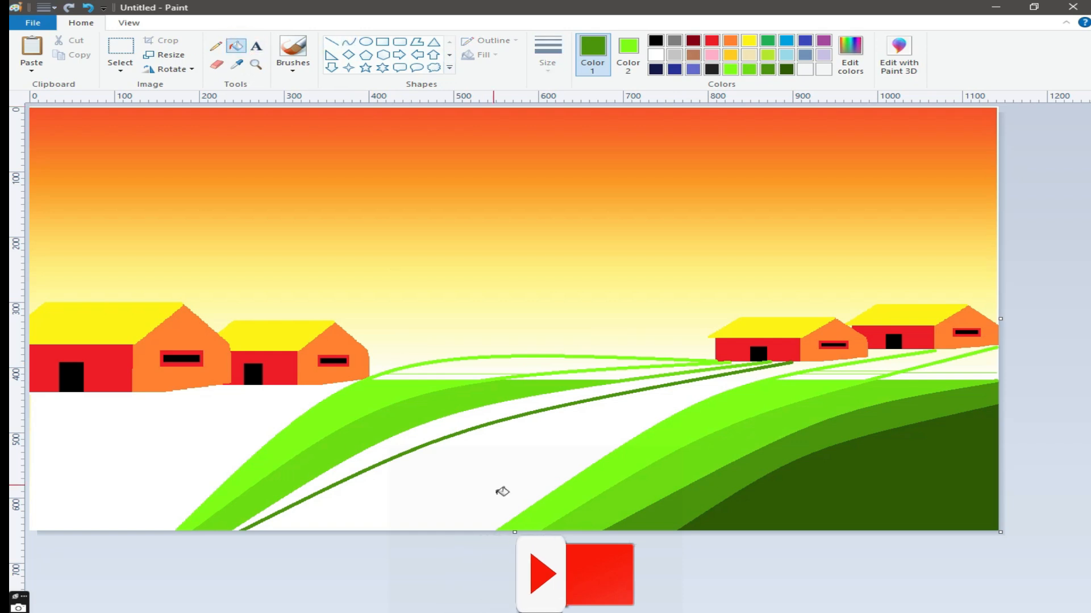
left_click(786, 69)
left_click(535, 462)
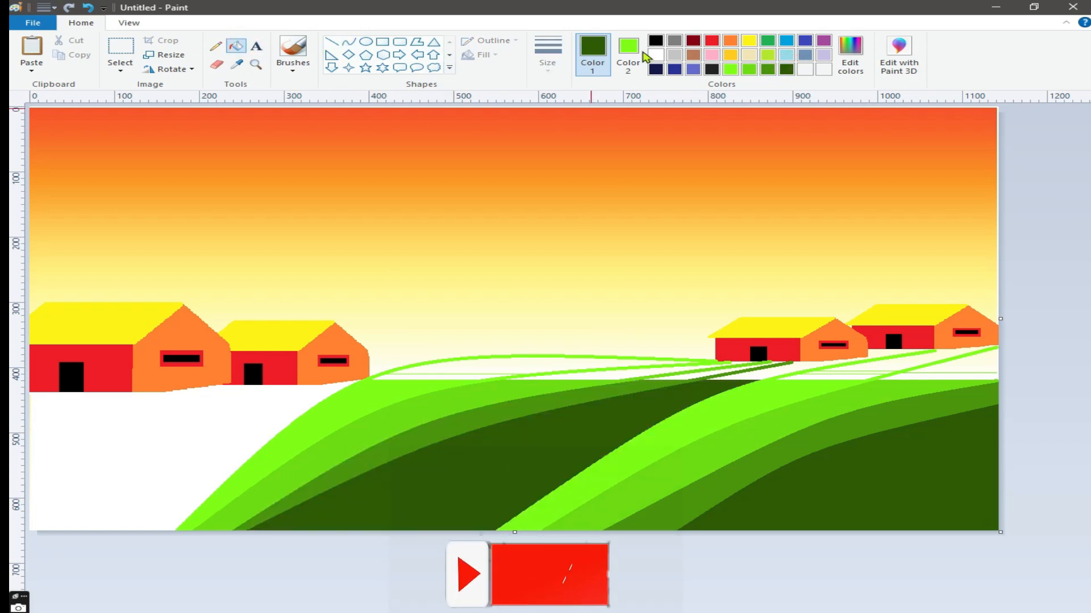
Draw two bright green curves from below the left barns to the canvas's left edge and fill the band between them.
left_click(730, 69)
left_click(348, 43)
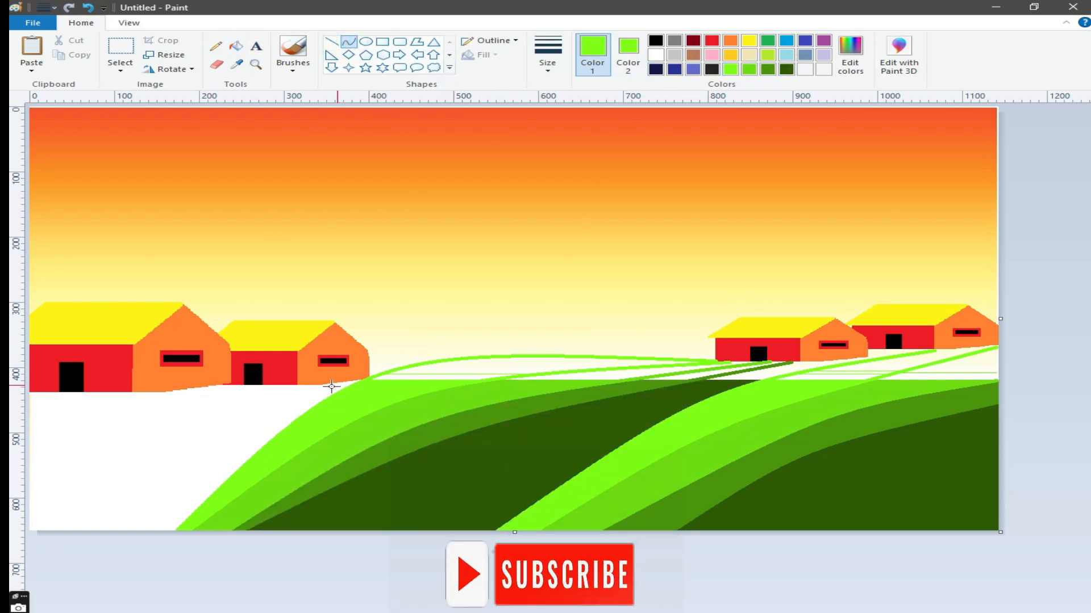
left_click_drag(177, 391, 13, 534)
mouse_move(78, 477)
left_mouse_down()
mouse_move(44, 431)
mouse_move(68, 432)
left_mouse_up()
left_click(89, 606)
left_click_drag(224, 389, 25, 530)
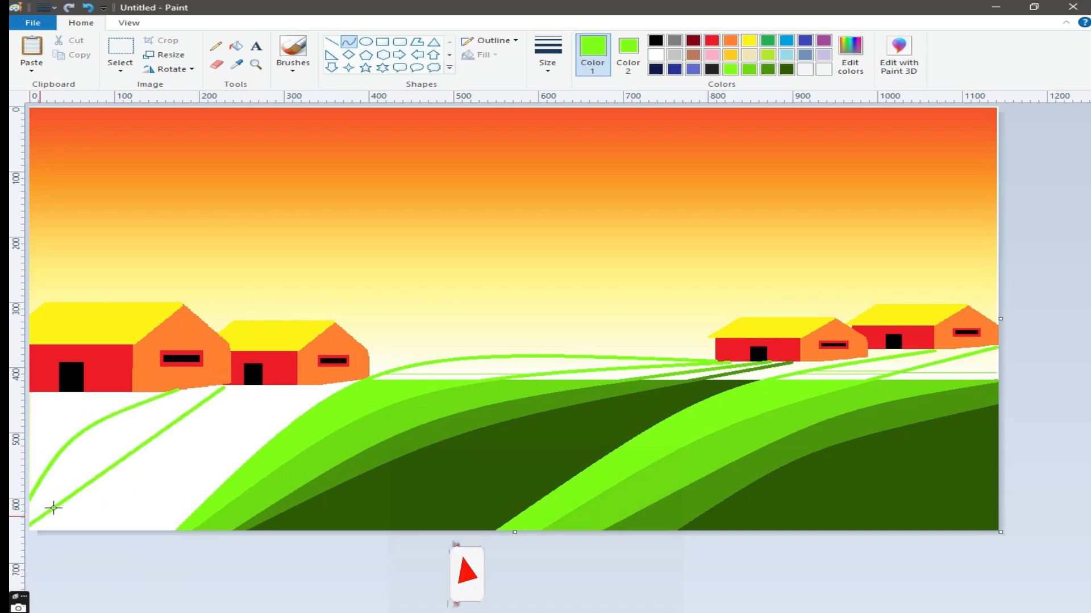
left_click_drag(75, 493, 83, 457)
left_click(84, 576)
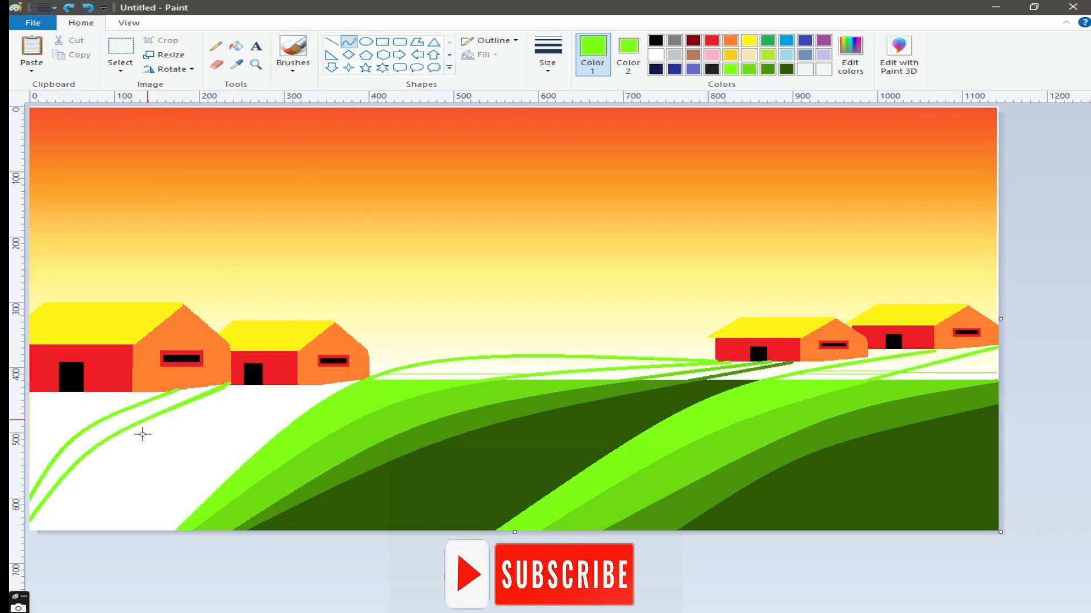
left_click(246, 51)
left_click(126, 414)
Add a band in the second green shade below the left hill's bright band with a curve and fill.
left_click(351, 42)
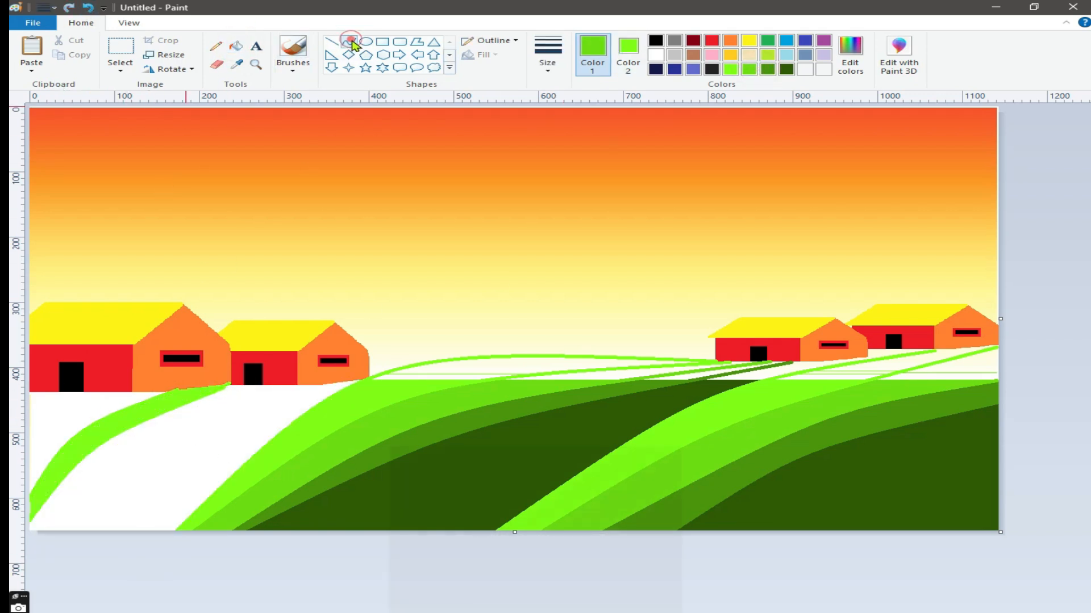
left_click_drag(258, 385, 29, 525)
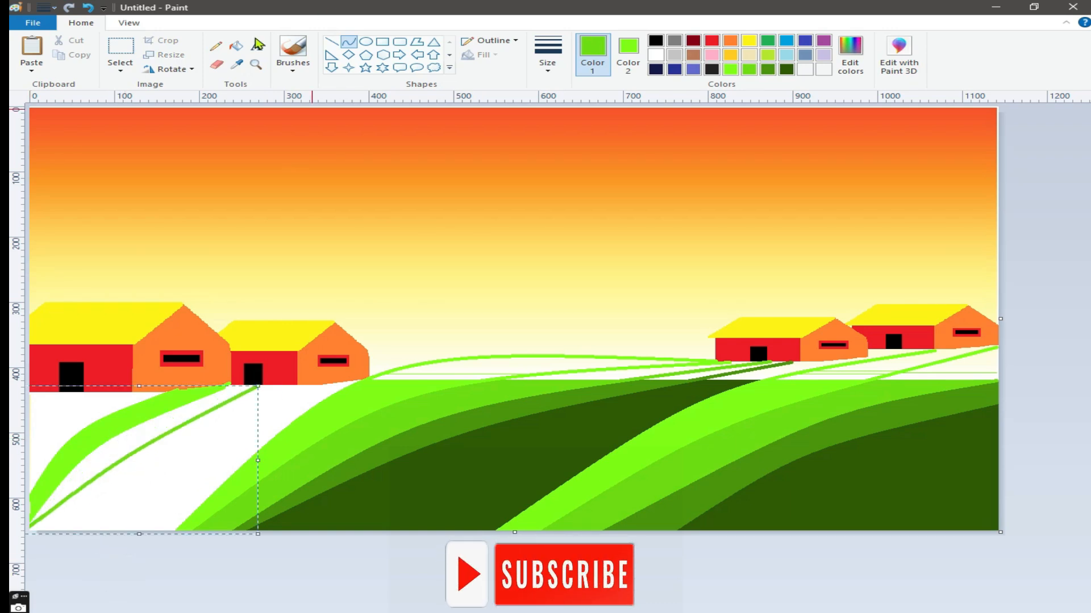
left_click(236, 45)
left_click(149, 432)
Add a darker green band to the left hill with a curve and fill, and fill the remaining white areas around it with the darkest green.
left_click(349, 41)
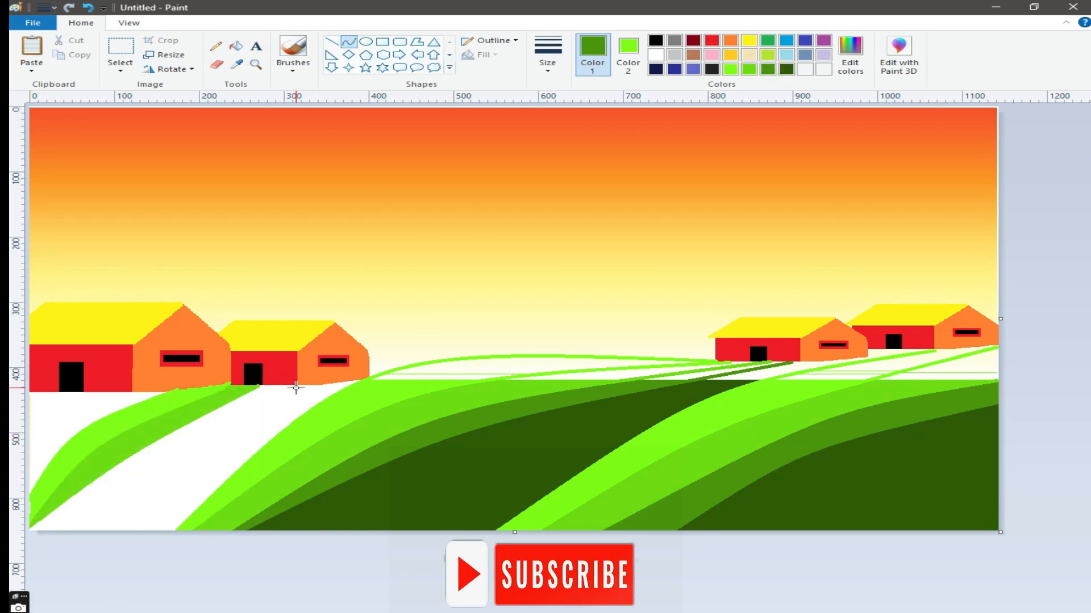
left_click_drag(322, 385, 43, 535)
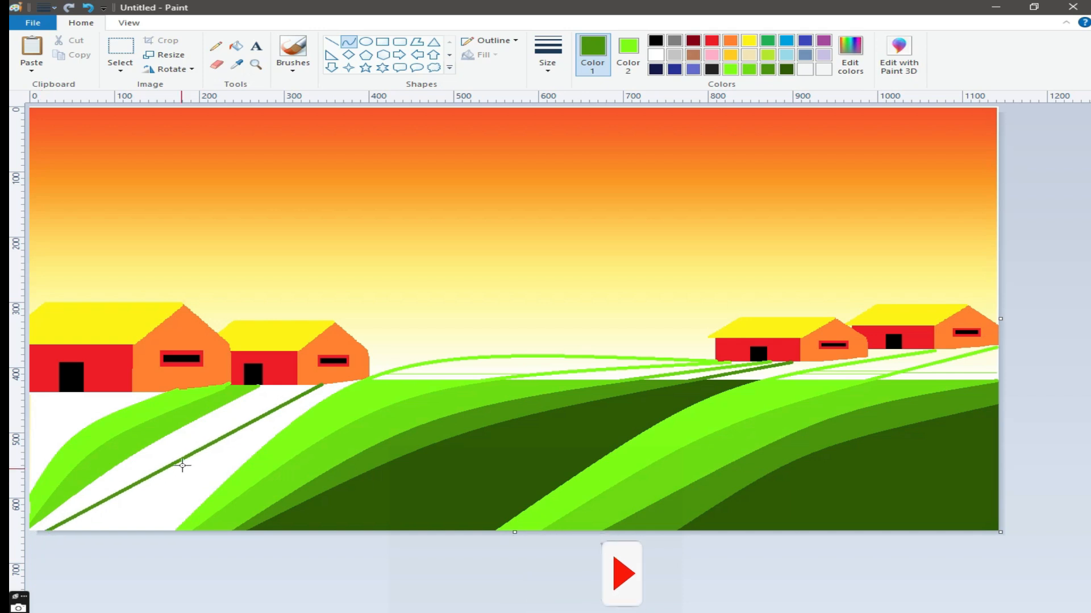
left_click_drag(182, 465, 197, 427)
left_click(236, 46)
left_click(255, 396)
left_click(786, 69)
left_click(241, 434)
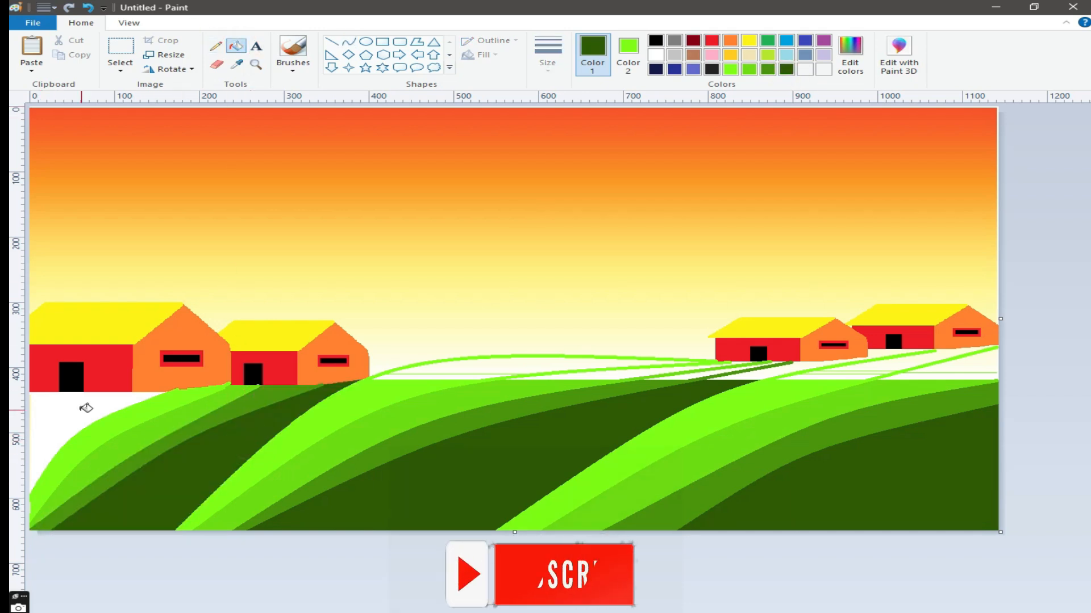
left_click(82, 410)
Brush over the white gaps near the middle hill's crest, extending its bright green and second green bands toward the right barns.
left_click(293, 65)
left_click(292, 88)
left_click(237, 64)
left_click(378, 382)
mouse_move(397, 372)
left_mouse_down()
mouse_move(545, 359)
mouse_move(406, 378)
mouse_move(551, 371)
left_mouse_up()
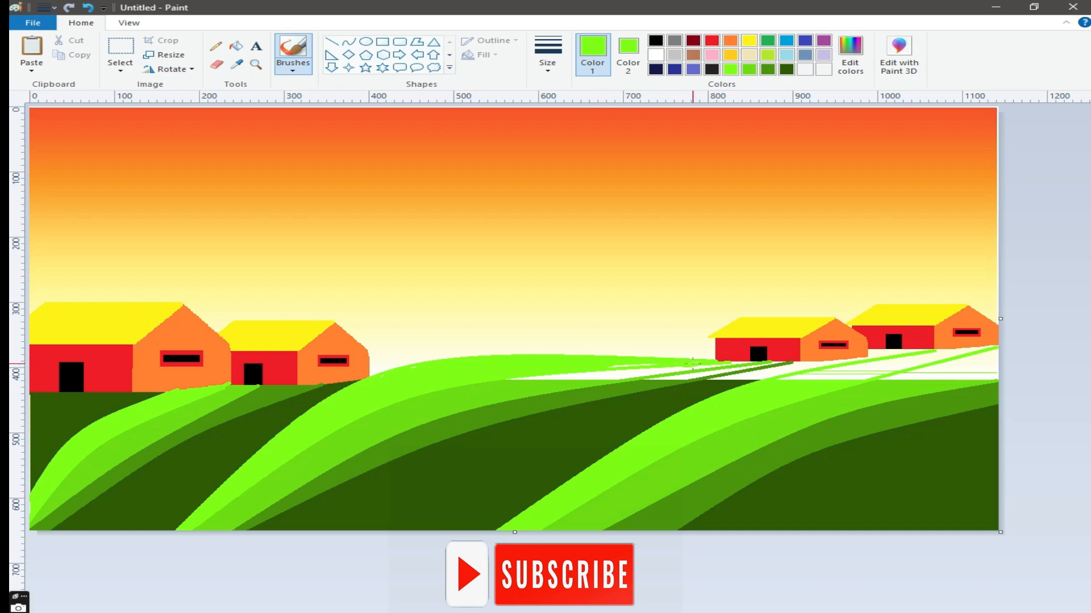
left_click_drag(516, 381, 658, 372)
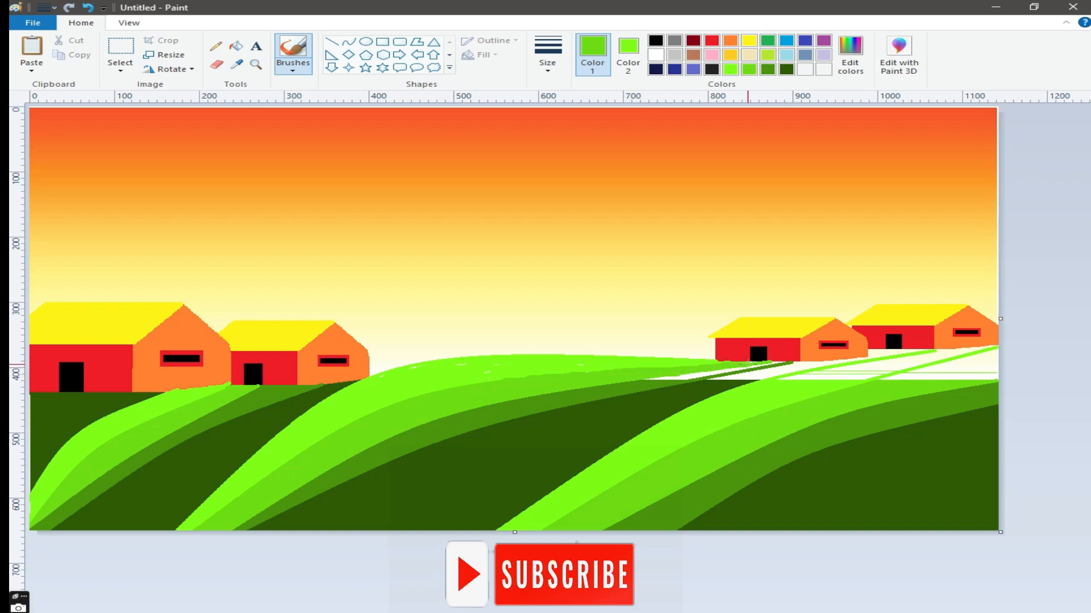
Brush the middle hill's darker and darkest green bands up to the right barns using colours sampled from the hill.
left_click(235, 65)
left_click(543, 414)
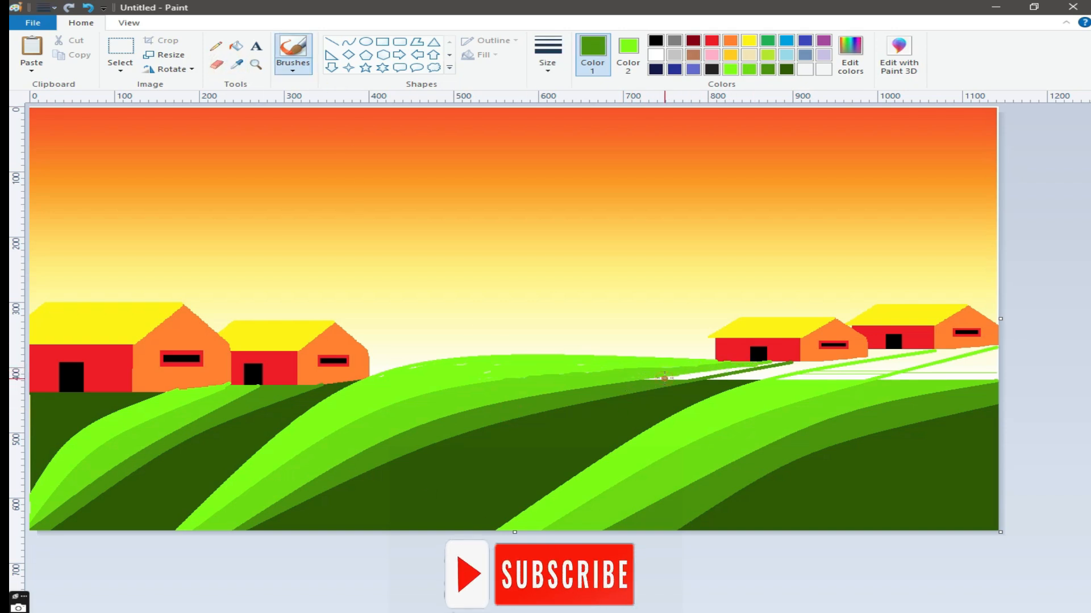
left_click_drag(691, 376, 775, 362)
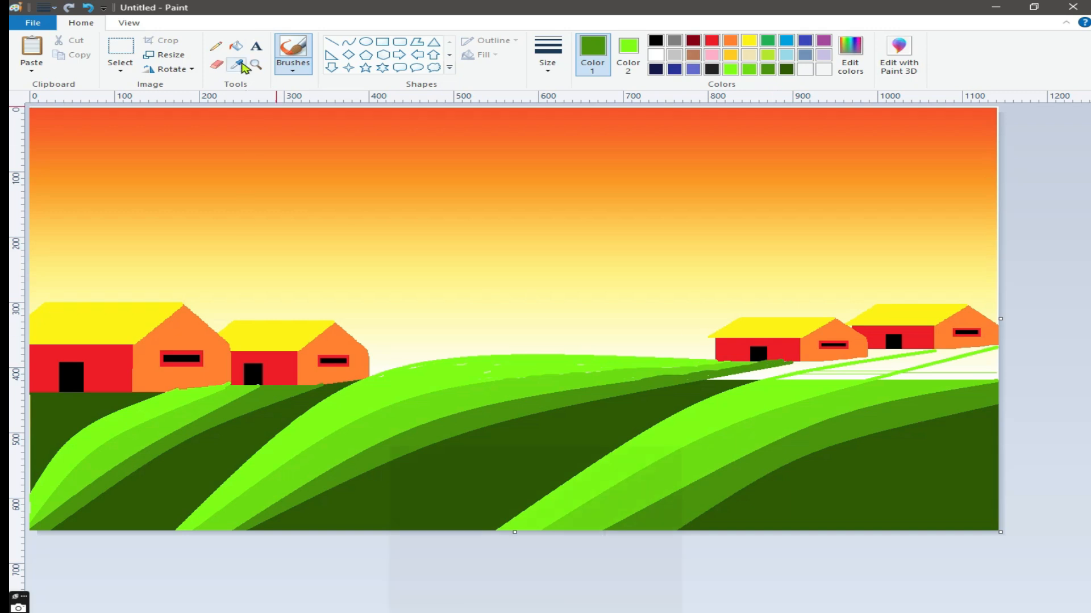
left_click(237, 64)
left_click(636, 412)
left_click_drag(712, 381, 755, 374)
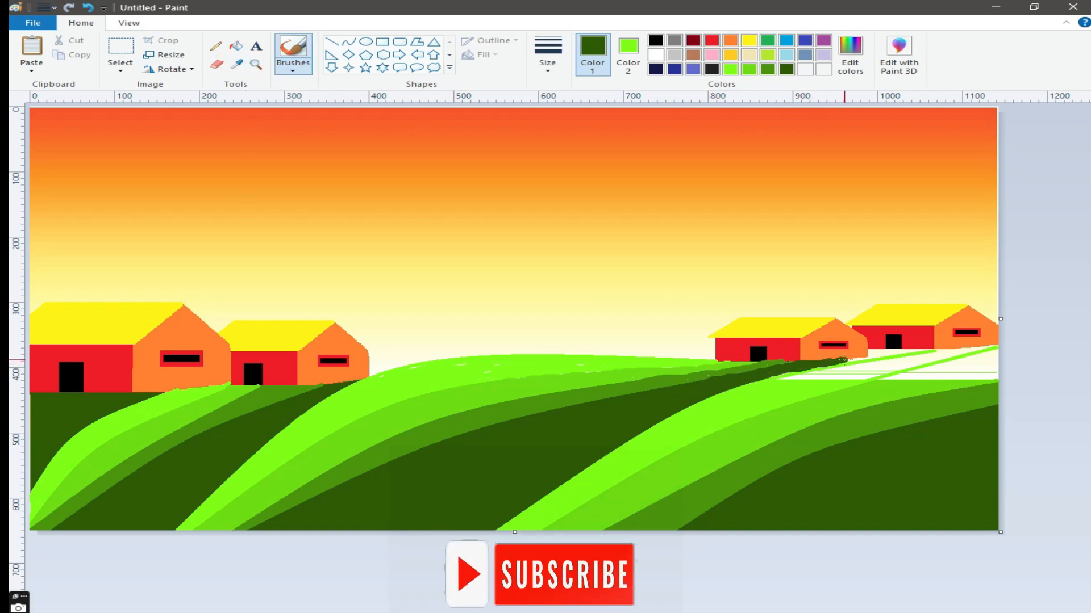
Brush over the white gaps of the right hill, extending its bright green and second green bands to the canvas's right edge.
left_click(237, 65)
left_click(794, 382)
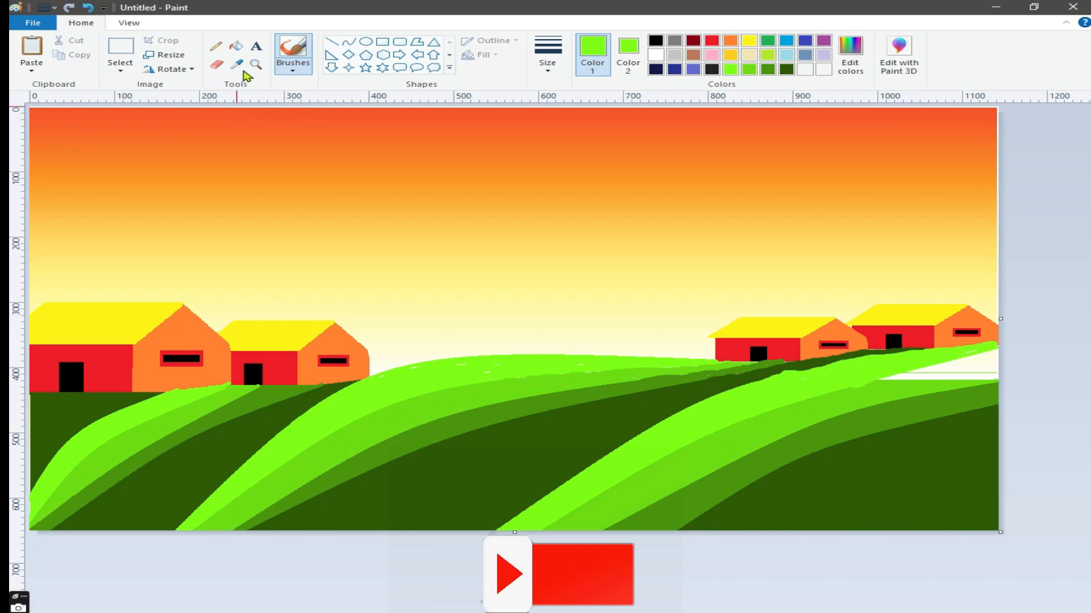
mouse_move(956, 370)
left_mouse_down()
mouse_move(849, 384)
mouse_move(998, 351)
left_mouse_up()
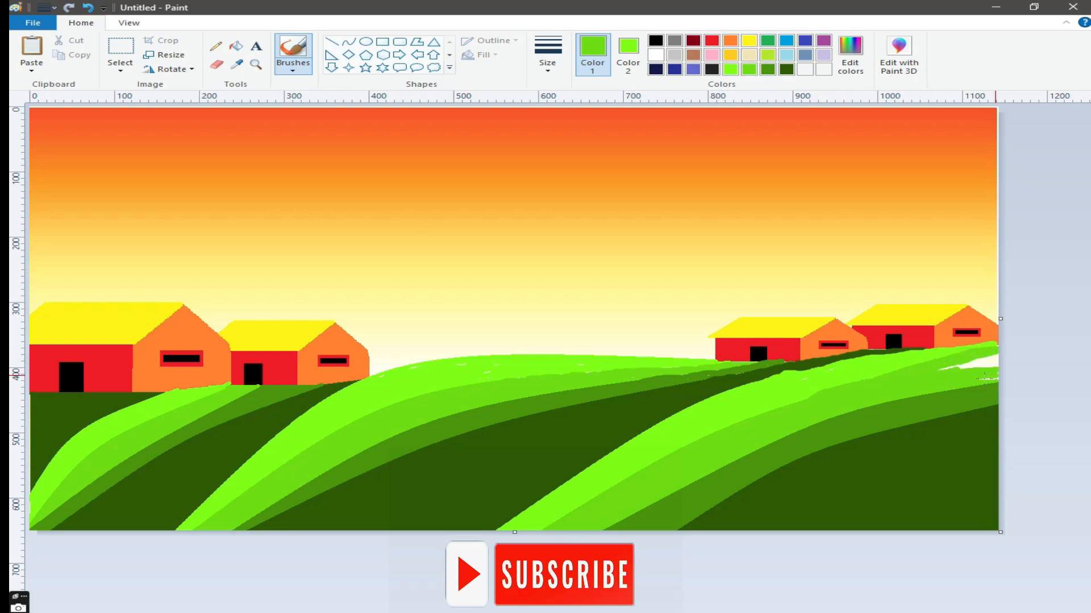
Extend the right hill's darker and darkest green bands to the canvas's right edge with the brush and sampled colours.
left_click(237, 65)
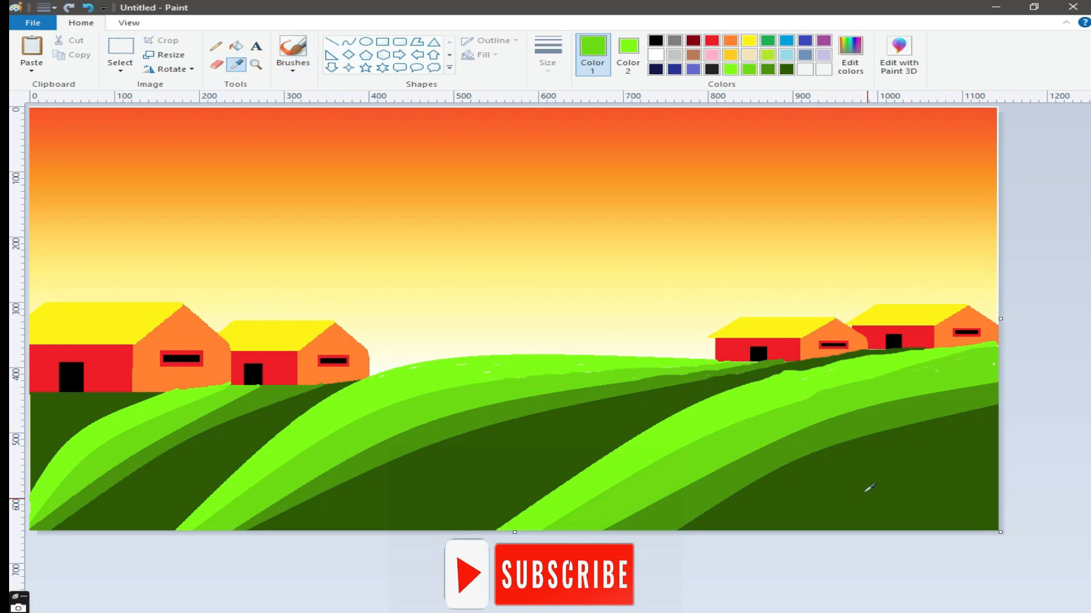
left_click(869, 425)
mouse_move(995, 379)
left_mouse_down()
mouse_move(901, 398)
mouse_move(998, 368)
left_mouse_up()
left_click(236, 65)
left_click(932, 449)
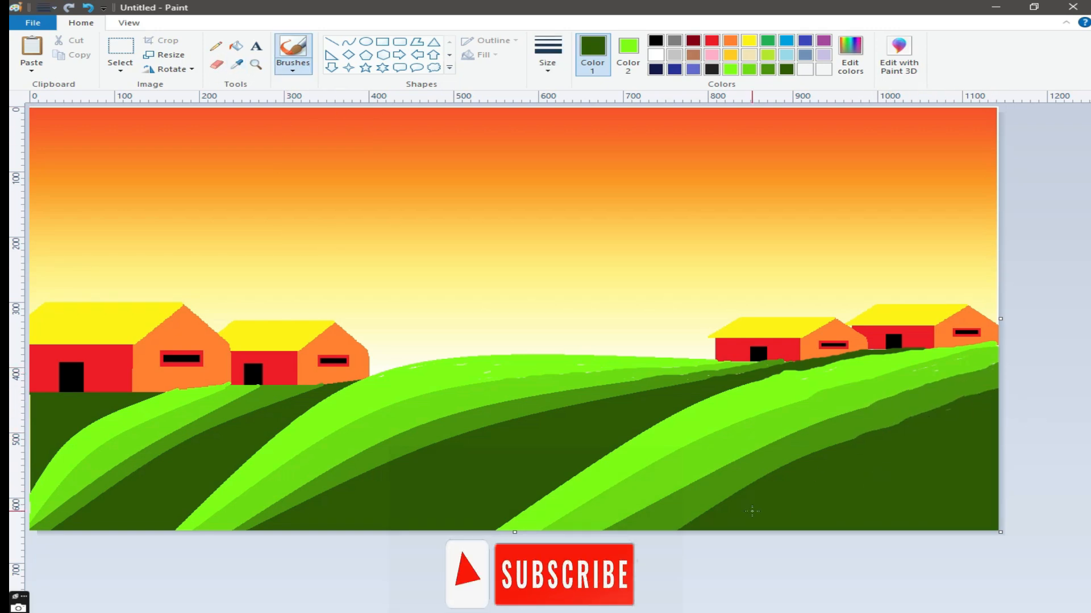
Smooth the jagged edges between the brushed hill bands with curves in the matching green shades.
left_click(349, 42)
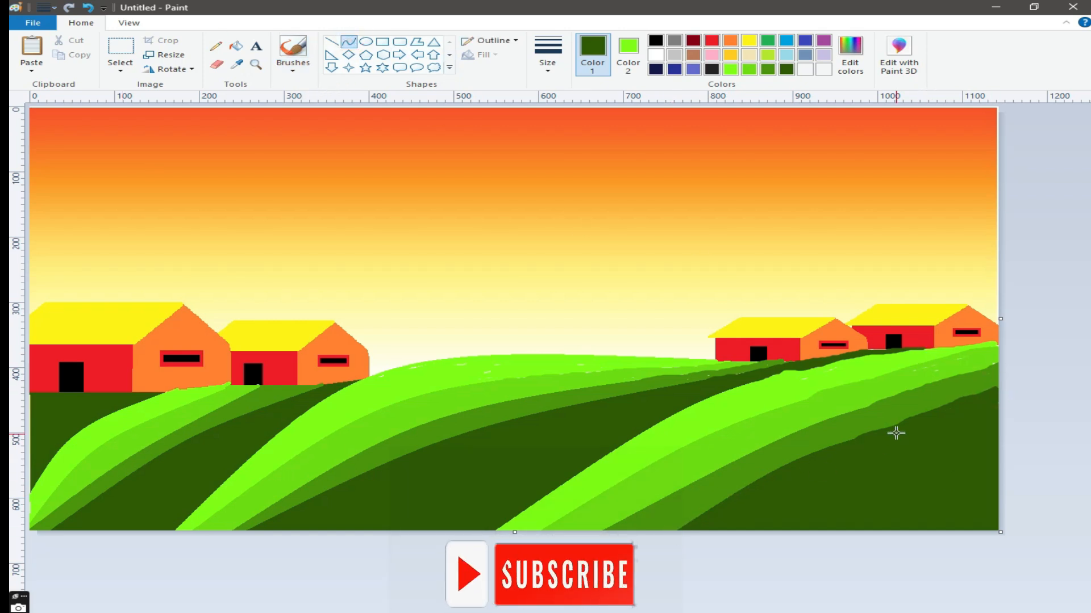
left_click(236, 64)
left_click(835, 426)
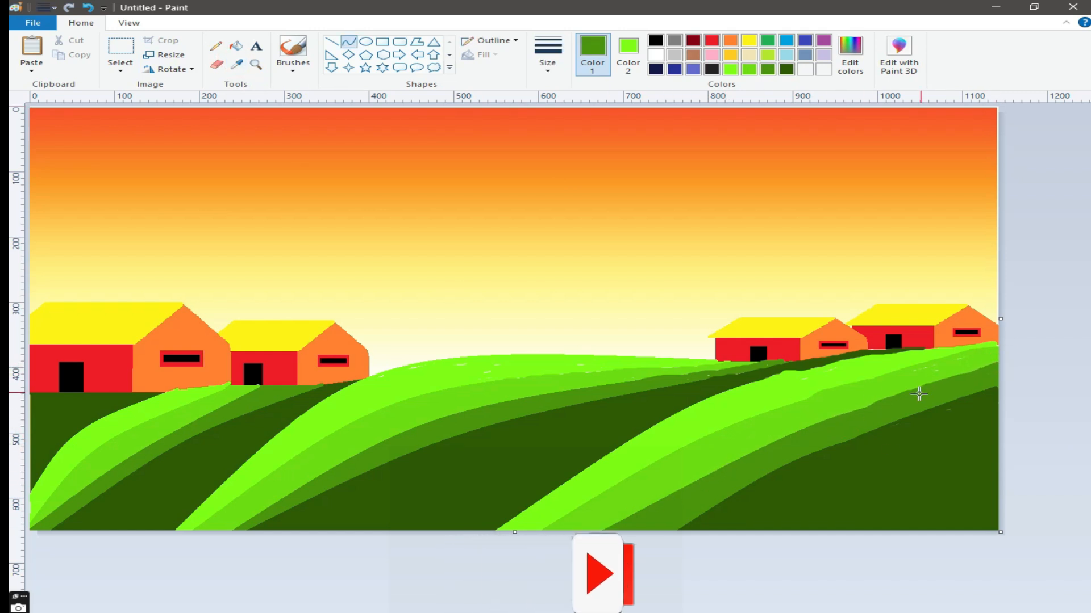
left_click_drag(997, 346, 740, 421)
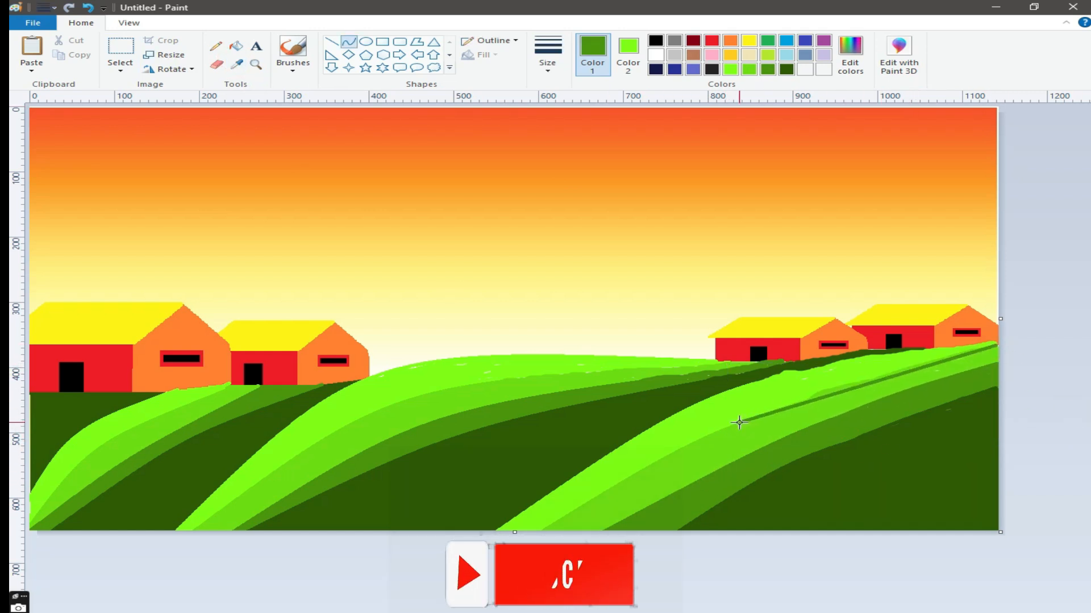
left_click(753, 70)
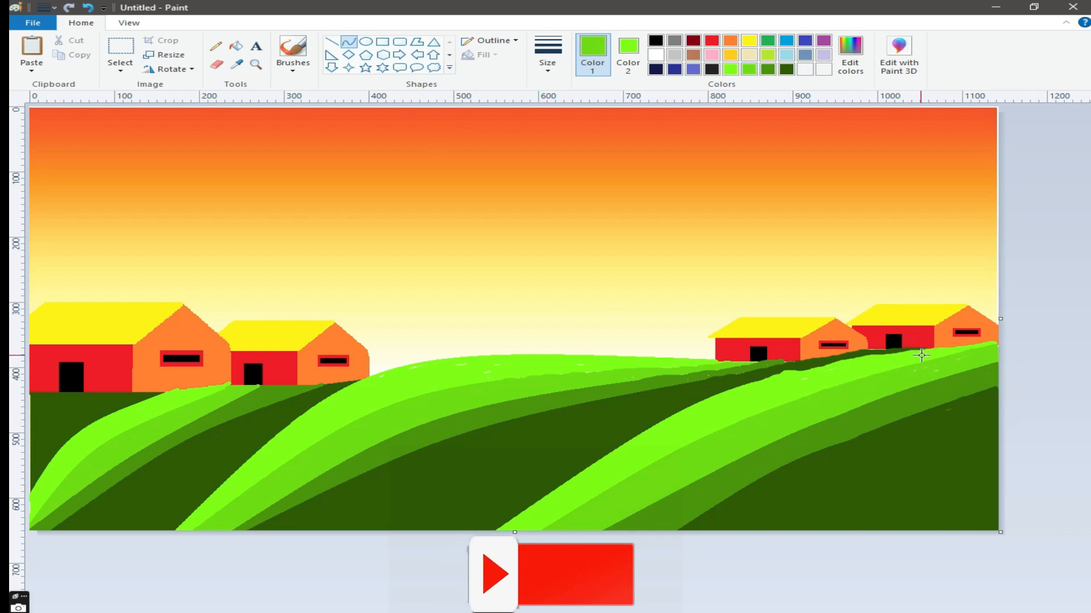
left_click(728, 69)
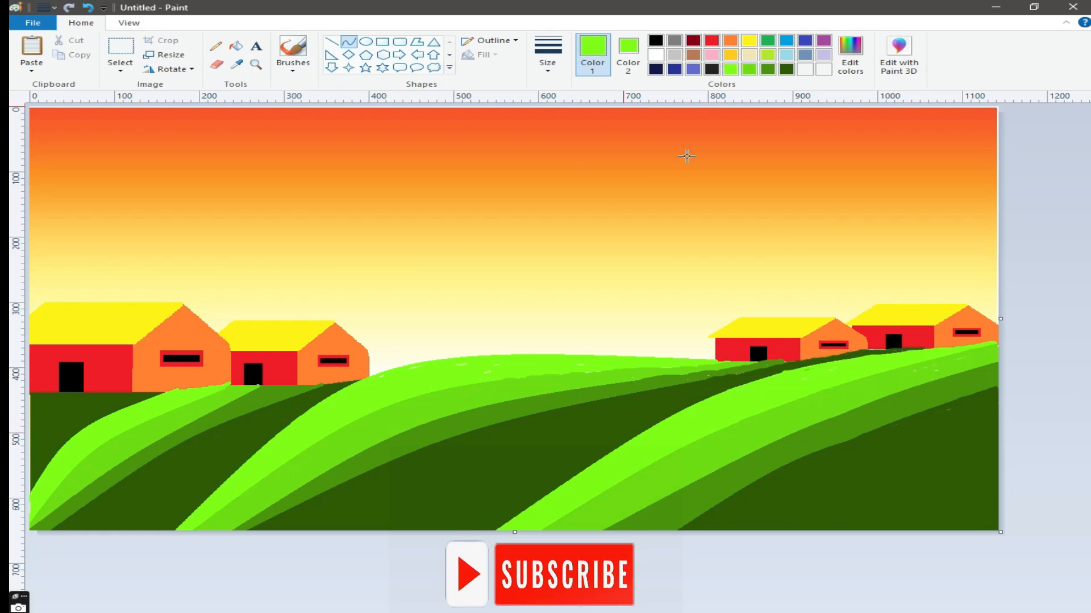
left_click(754, 70)
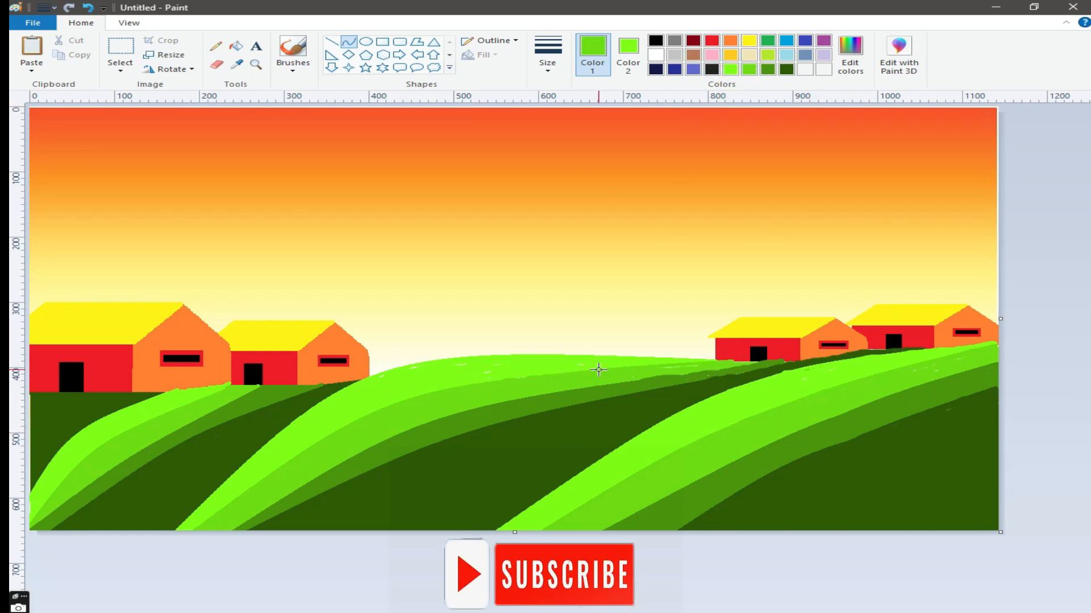
left_click(768, 70)
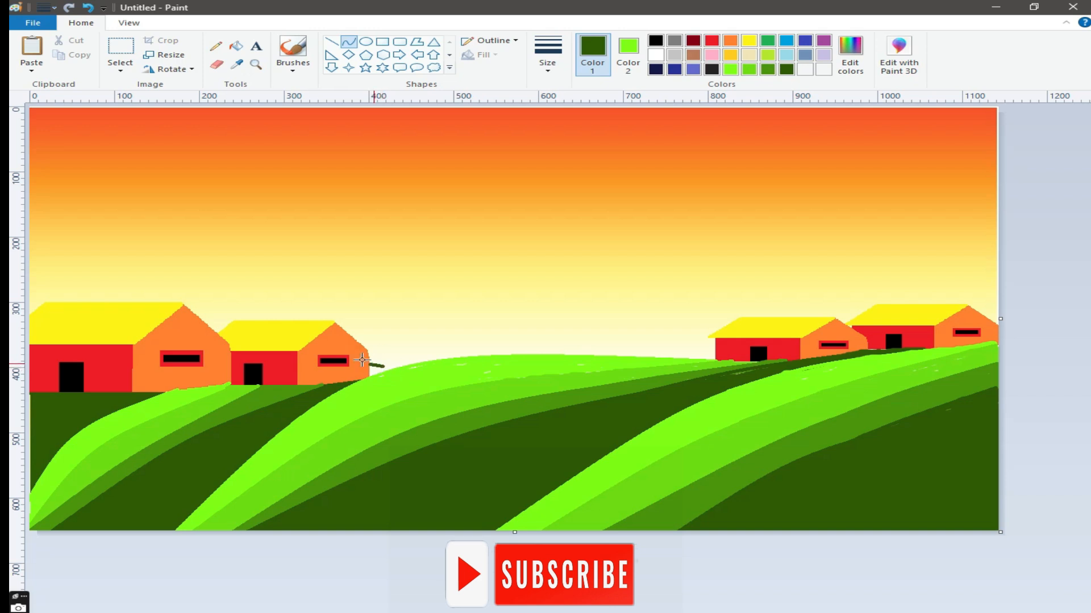
Brush a bumpy darkest green hedge along the middle hill's crest between the left and right barns.
left_click(293, 57)
left_click_drag(369, 366, 493, 353)
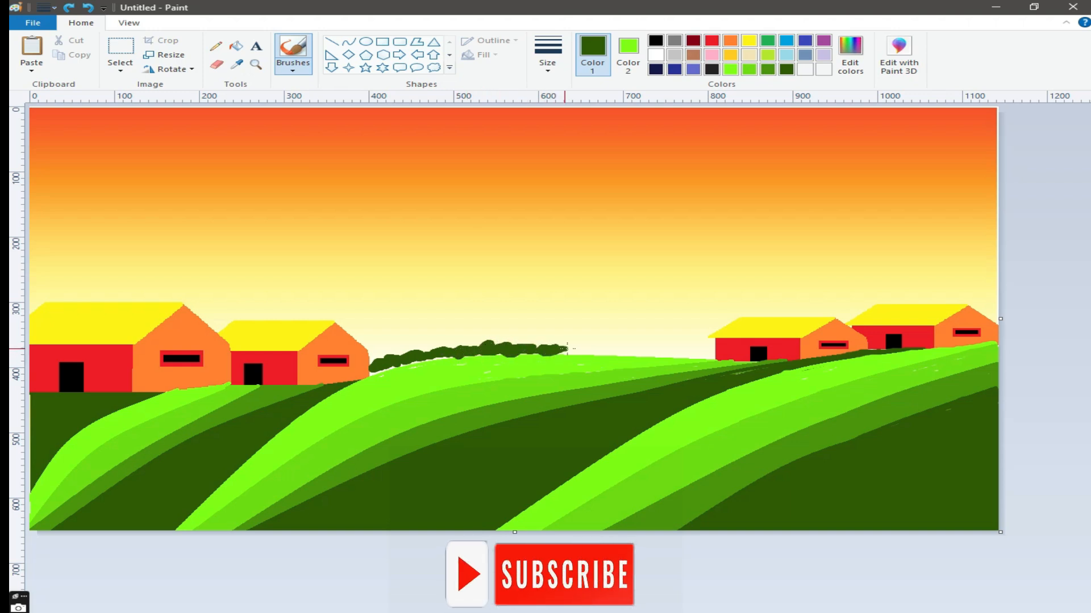
mouse_move(640, 351)
left_mouse_down()
mouse_move(707, 355)
mouse_move(653, 355)
left_mouse_up()
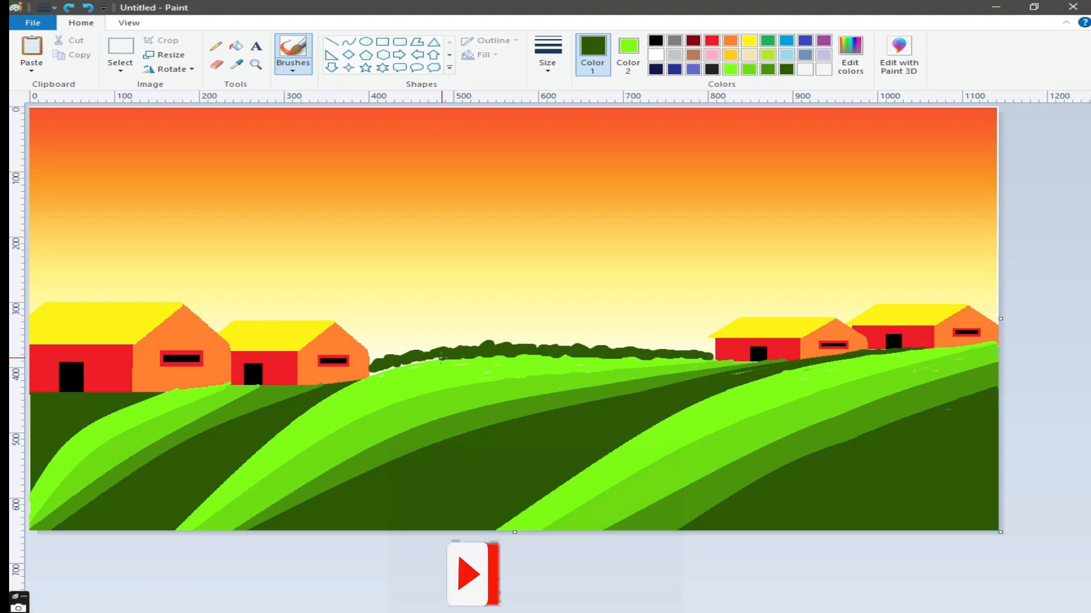
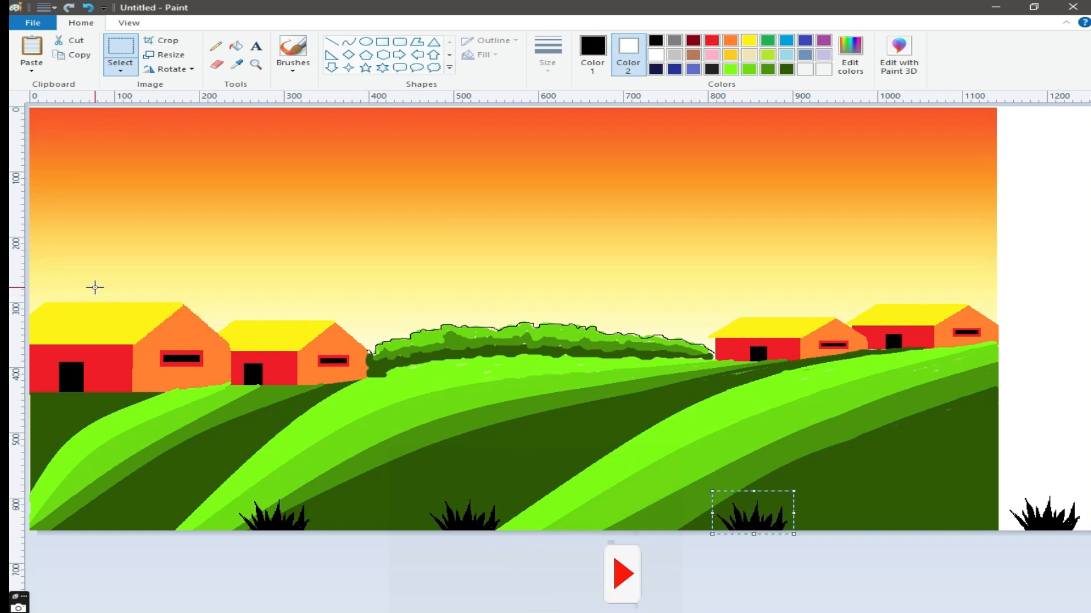
Place two more copies of the black grass tuft on the canvas's bottom edge, near the right and left corners.
left_click(149, 294)
left_click_drag(51, 142, 901, 528)
right_click(60, 166)
left_click(97, 204)
left_click_drag(68, 136, 133, 518)
Paste two grass tufts and place them on the middle hill, one on its dark band and one below the hedge.
right_click(231, 213)
left_click(263, 246)
left_click_drag(70, 137, 421, 446)
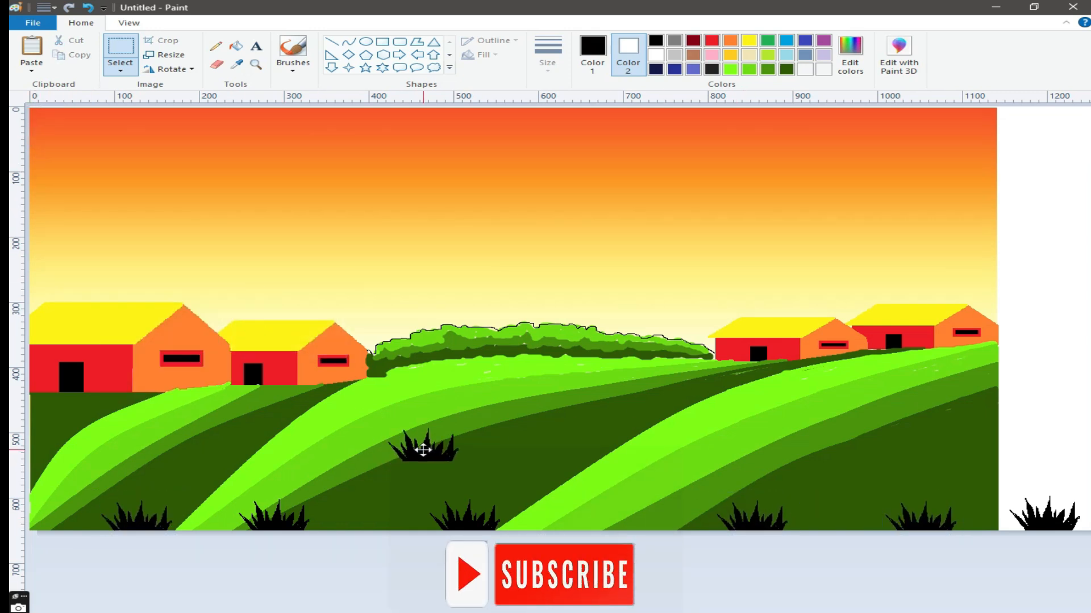
right_click(318, 208)
left_click(350, 241)
left_click_drag(68, 135, 594, 394)
Paste two grass tufts onto the right hill, one in its dark area and one near the canvas's right edge.
right_click(67, 128)
left_click(99, 160)
left_click_drag(68, 135, 816, 446)
right_click(230, 191)
left_click(262, 224)
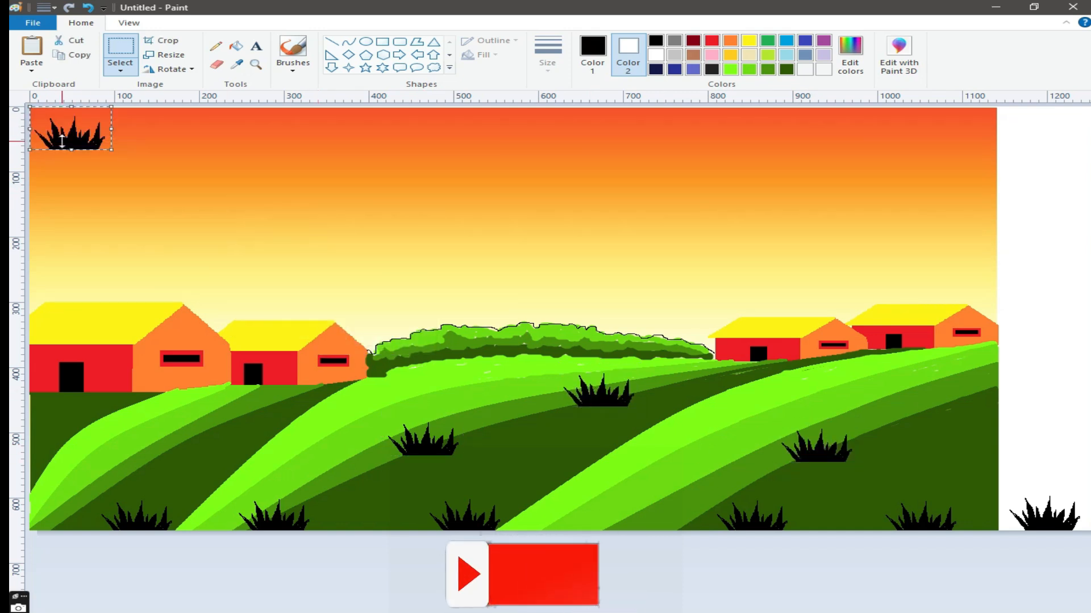
left_click_drag(68, 135, 960, 390)
Paste two grass tufts along the right hill's left slope, one below the right barns and one farther down.
right_click(122, 165)
left_click(155, 198)
left_click_drag(97, 139, 736, 396)
right_click(179, 165)
left_click(211, 199)
left_click_drag(68, 135, 602, 457)
Paste three grass tufts, placing one below the farthest right barn, one below the second left barn and one on the left hill.
right_click(219, 171)
left_click(259, 208)
left_click_drag(69, 135, 849, 372)
right_click(129, 171)
left_click(170, 208)
left_click_drag(68, 136, 310, 414)
right_click(61, 236)
left_click(97, 272)
left_click_drag(69, 137, 83, 446)
right_click(112, 238)
left_click(147, 274)
left_click_drag(71, 150, 71, 214)
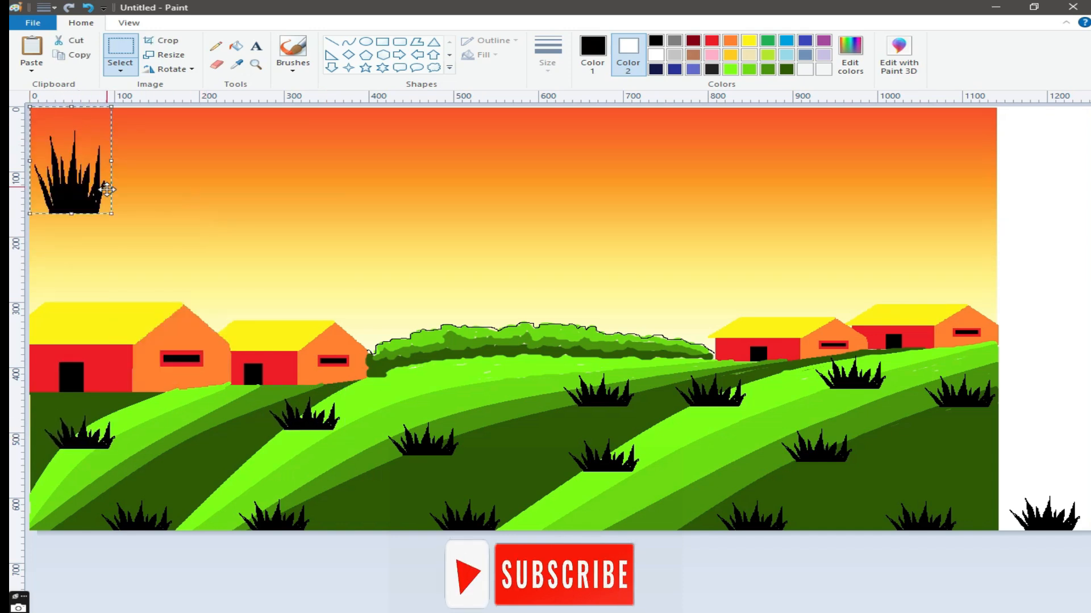
left_click(88, 7)
Paste two grass tufts, one below the hedge on the middle hill and one on the right hill near the canvas's right edge.
right_click(179, 188)
left_click(245, 227)
left_click_drag(71, 134, 460, 376)
right_click(223, 184)
left_click(275, 227)
left_click_drag(71, 134, 973, 461)
left_click(514, 468)
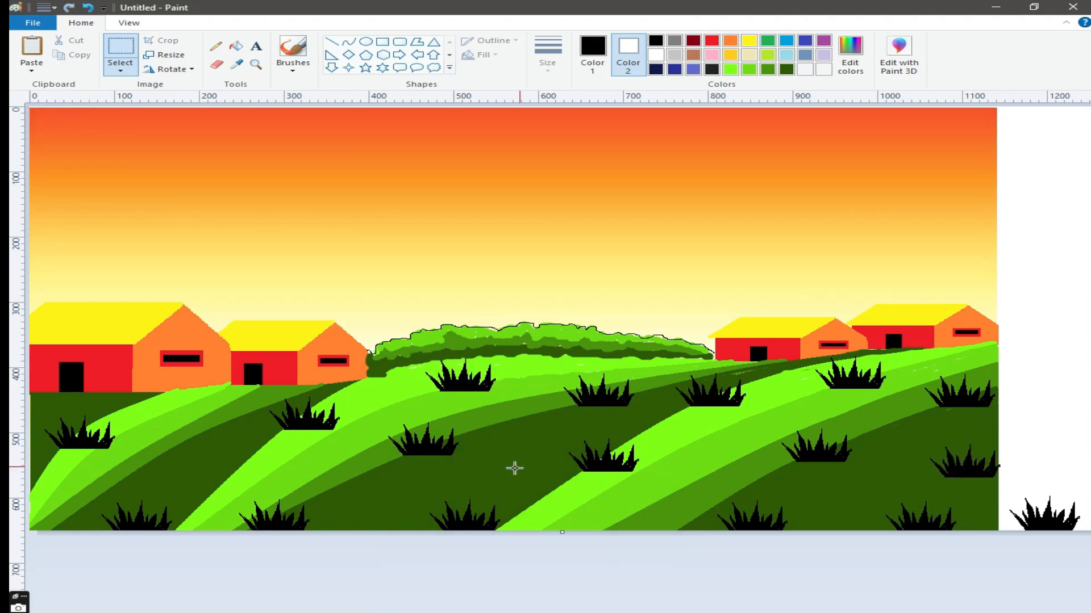
Sample the light greens of the hills and brush uneven bases under the tufts on the left and middle hills.
left_click(241, 71)
left_click(370, 392)
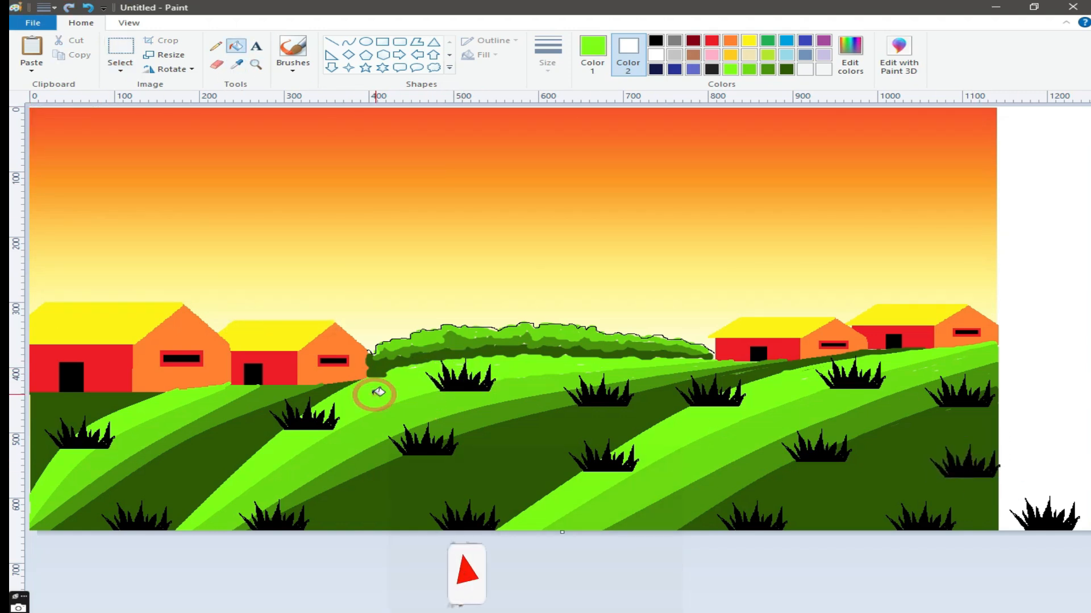
left_click(293, 57)
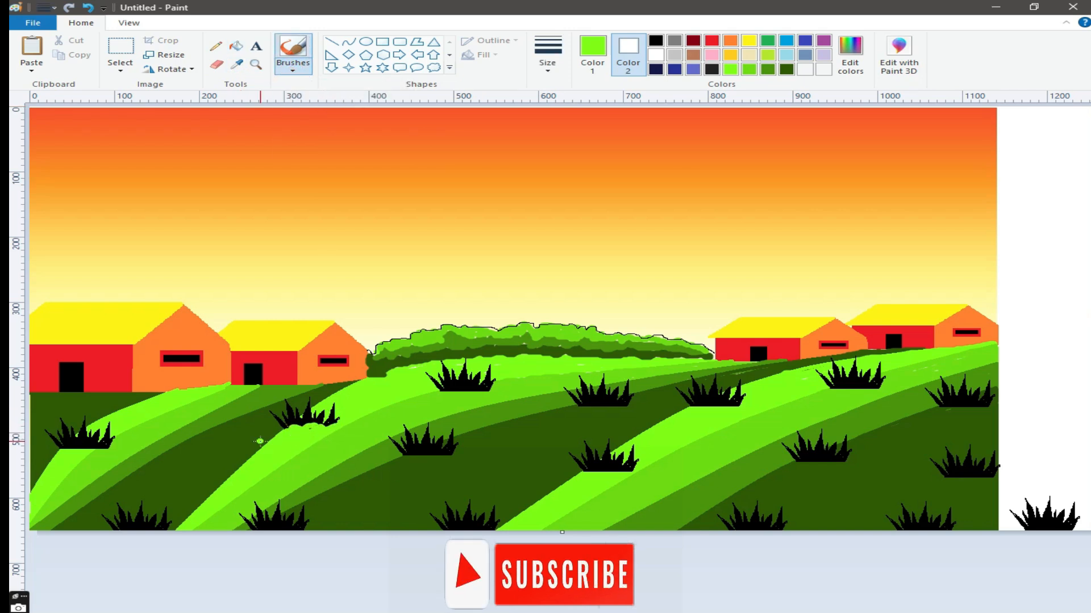
left_click_drag(445, 394, 490, 390)
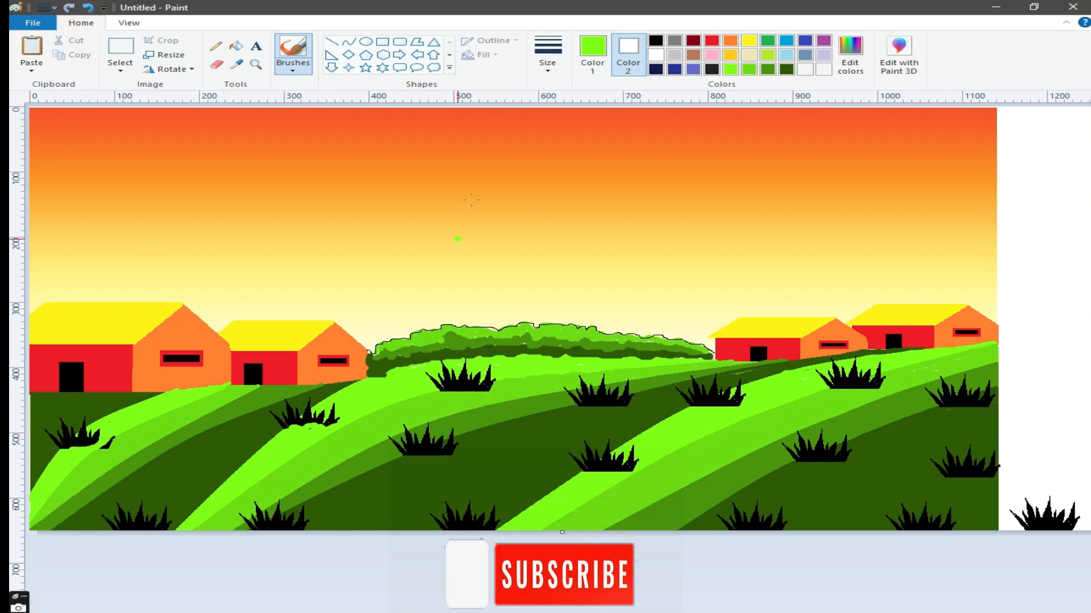
left_click(237, 66)
left_click(411, 415)
left_click_drag(490, 393, 442, 396)
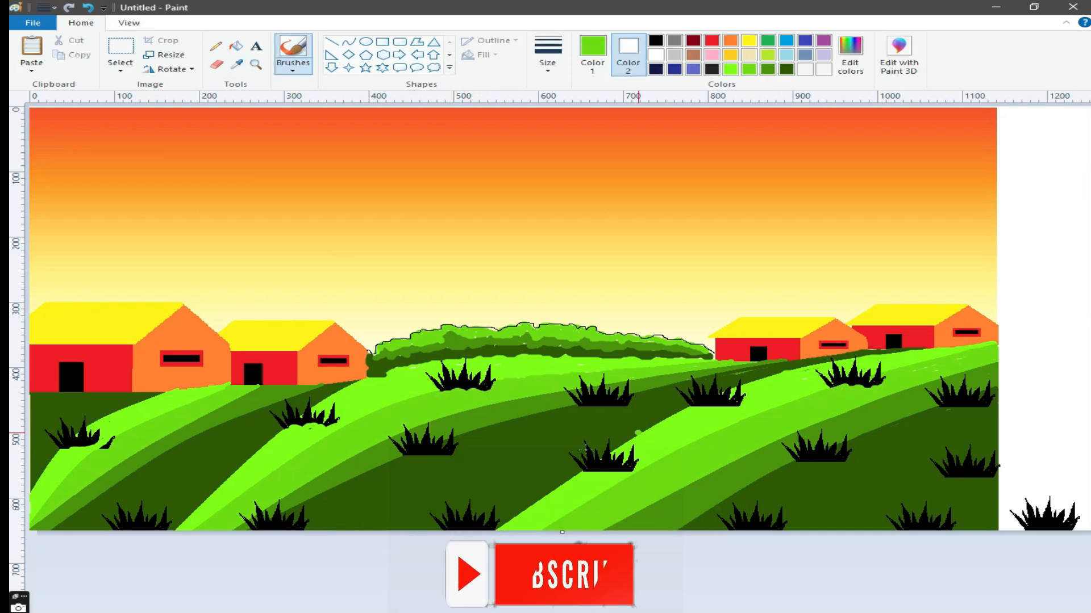
Sample the matching hill greens to brush uneven bases under the right hill's tufts and cover the stray black spot beside the leftmost tuft.
left_click(236, 65)
left_click(800, 464)
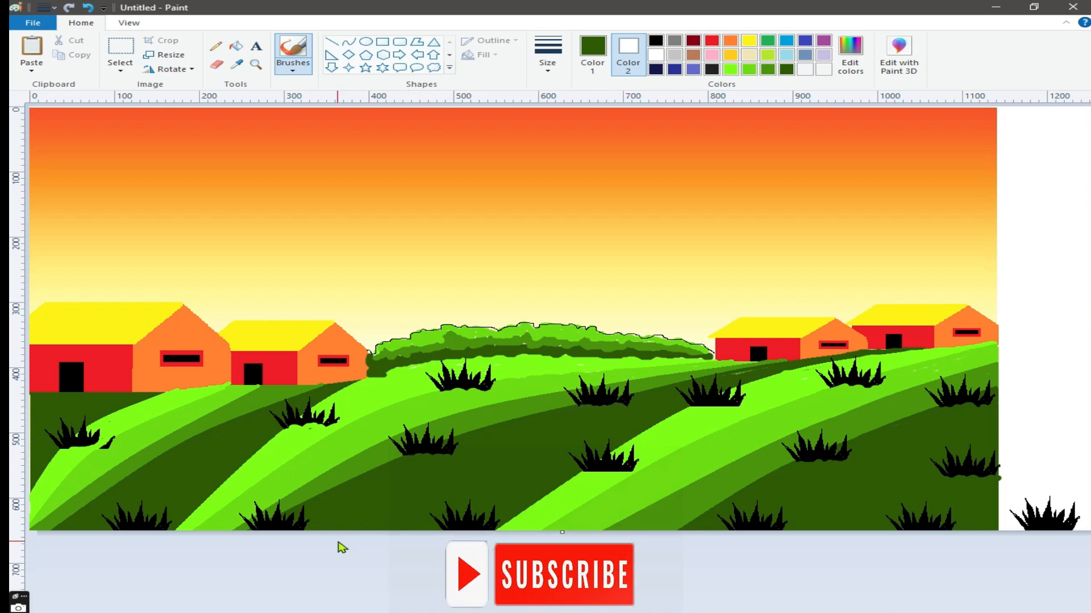
left_click(236, 65)
left_click(642, 468)
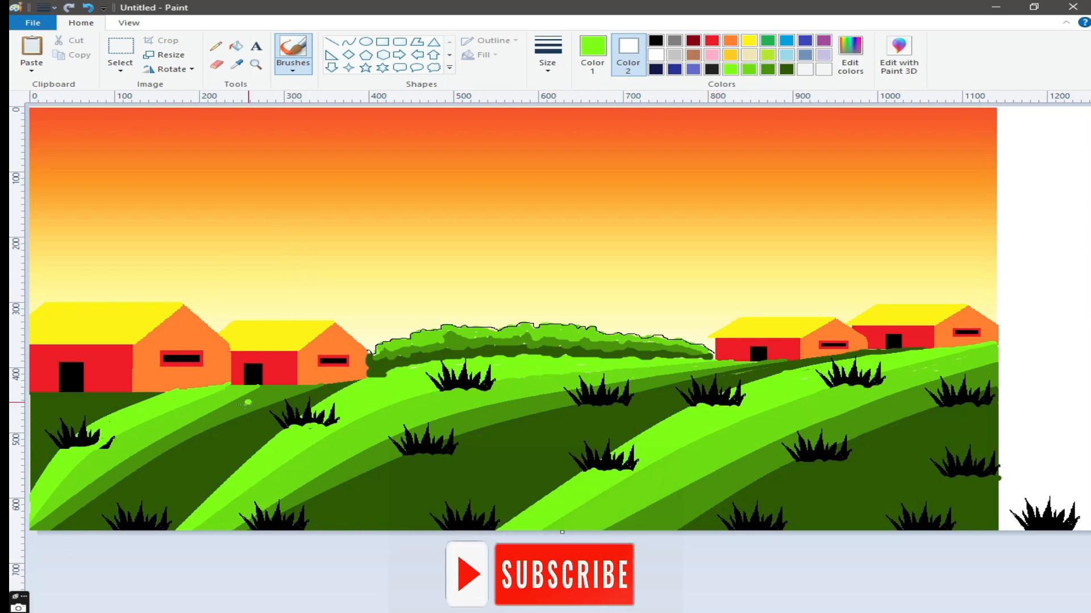
left_click(240, 67)
left_click(110, 438)
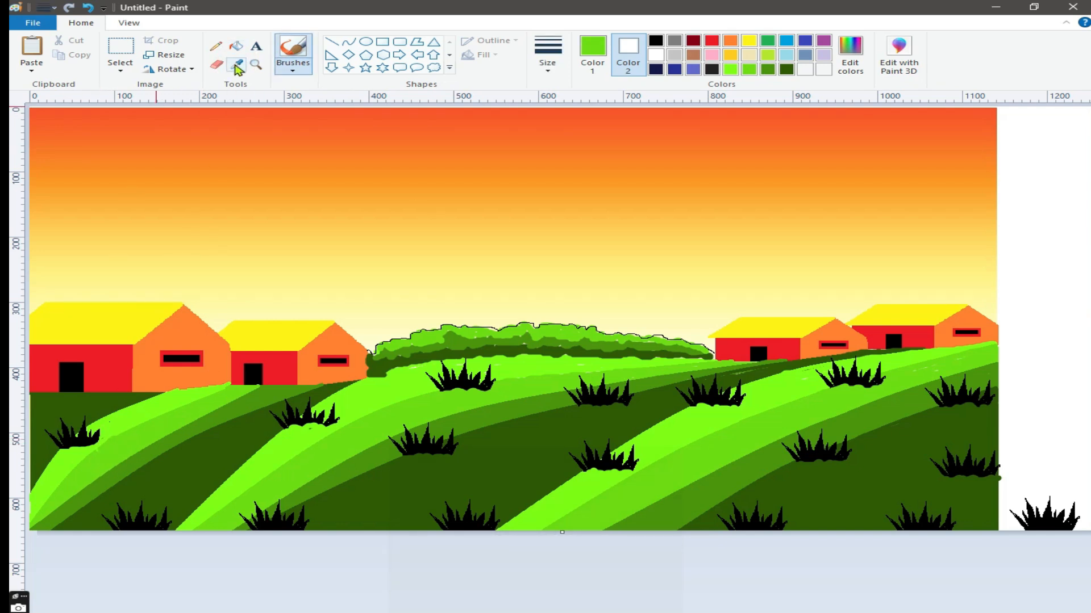
Fill the three tufts on the light bands of the left and middle hills with light green.
left_click(236, 45)
left_click(79, 436)
left_click(304, 417)
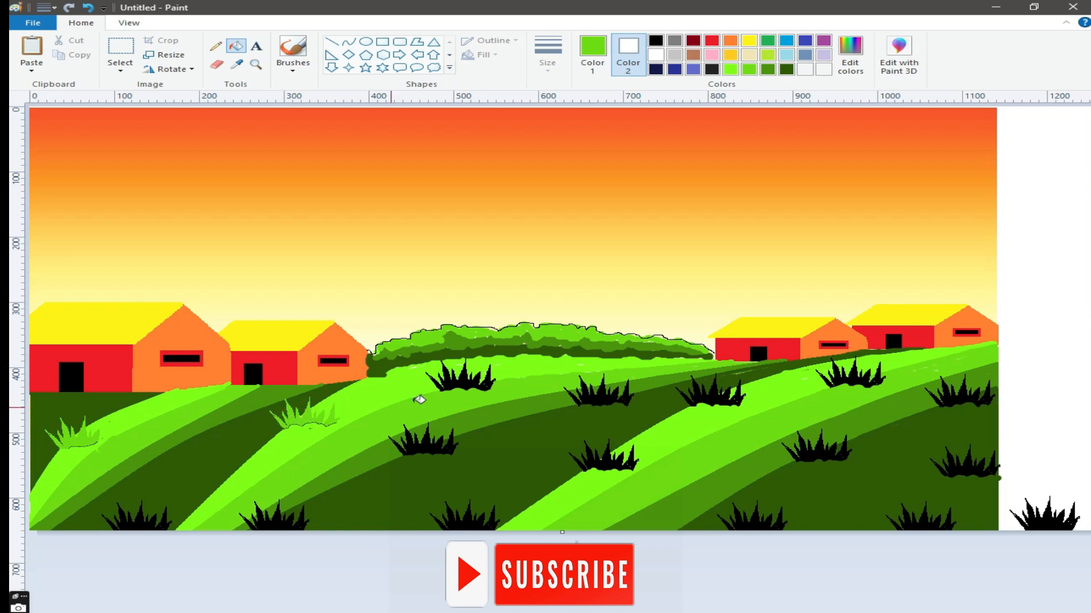
left_click(461, 384)
Fill the five tufts on the light hill bands with sampled medium green and the middle hill's lower-left tuft with sampled dark green.
left_click(237, 65)
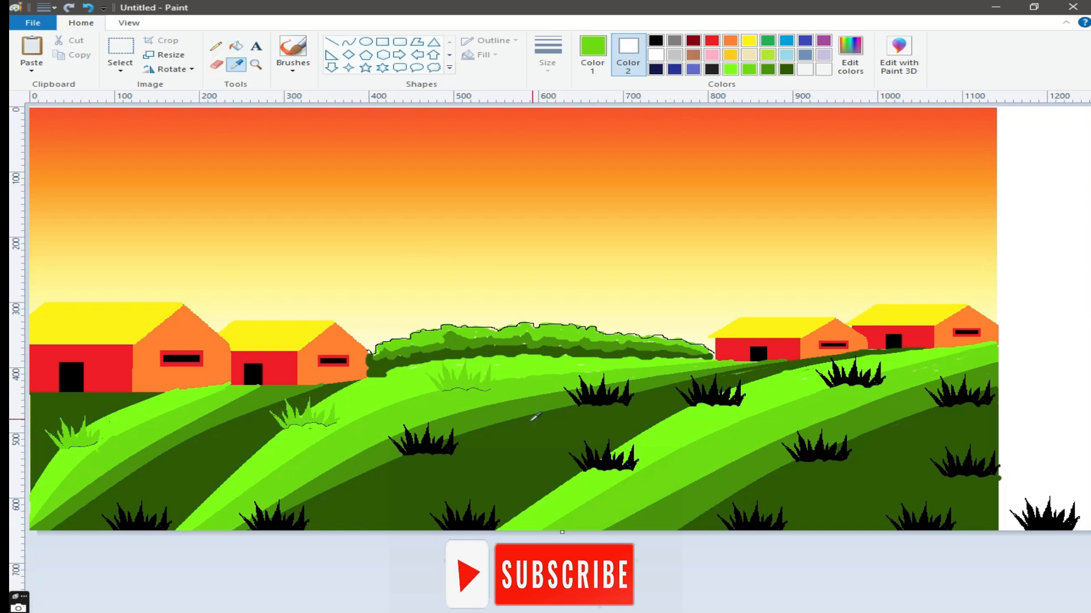
left_click(529, 410)
left_click(465, 383)
left_click(302, 420)
left_click(83, 440)
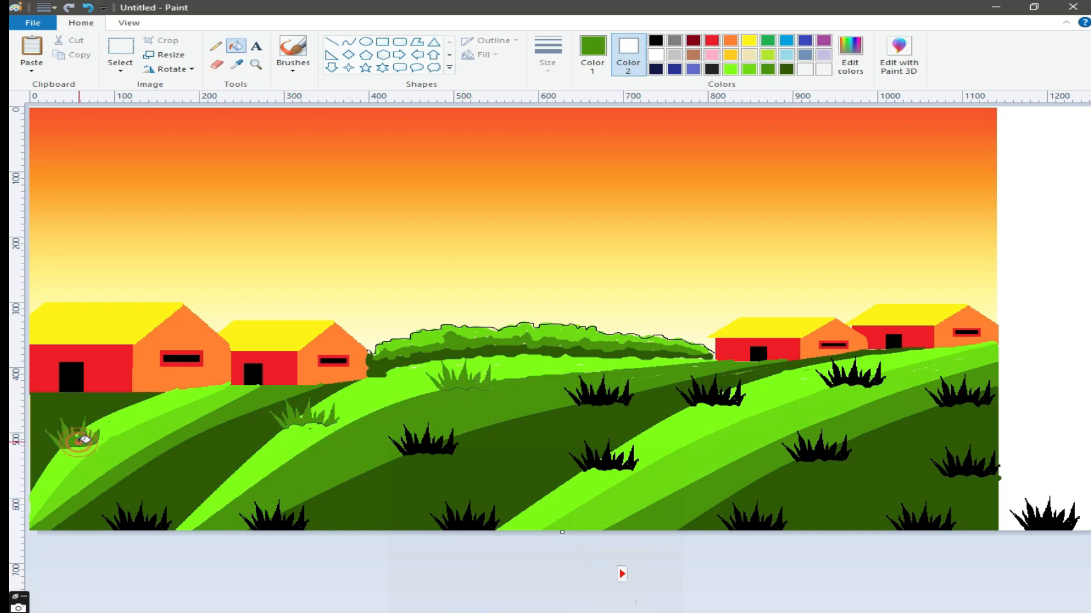
left_click(882, 359)
left_click(607, 461)
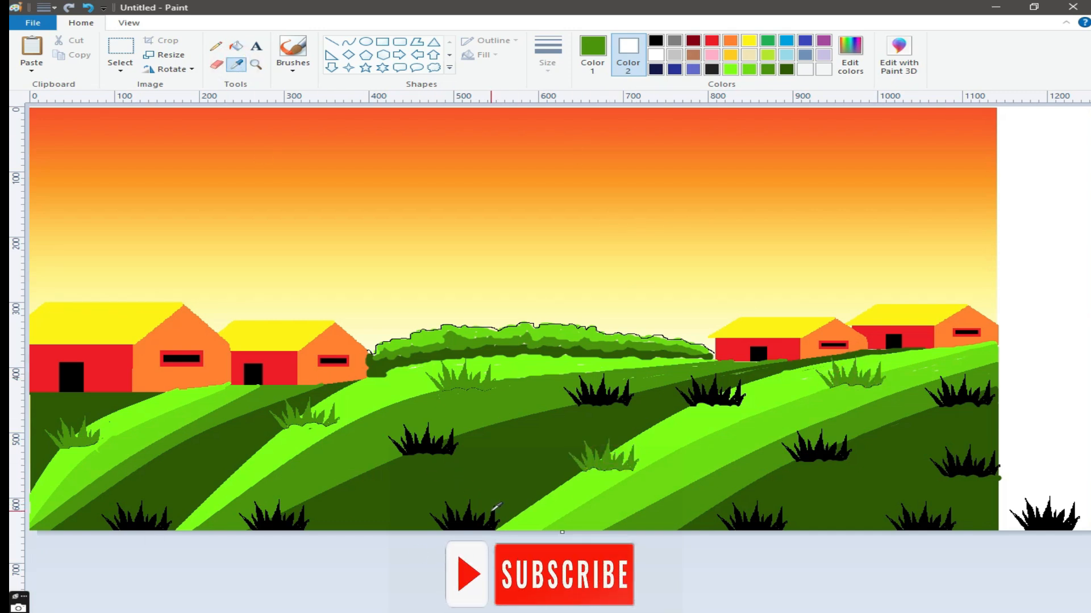
left_click(466, 477)
left_click(428, 441)
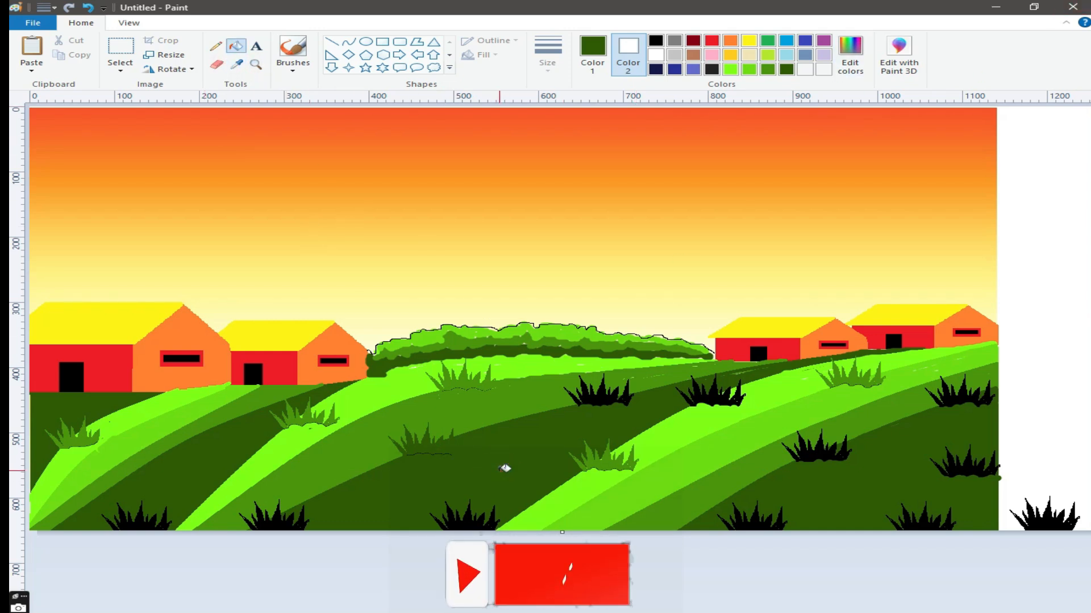
Mix a custom medium grey for Color 2.
left_click(851, 54)
key("Return")
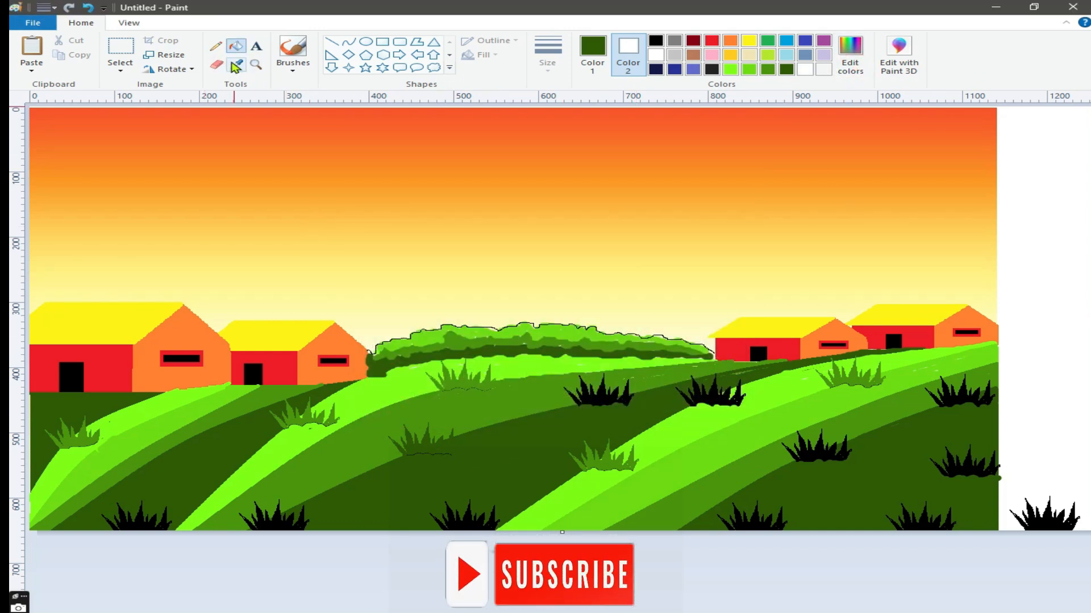
left_click(850, 67)
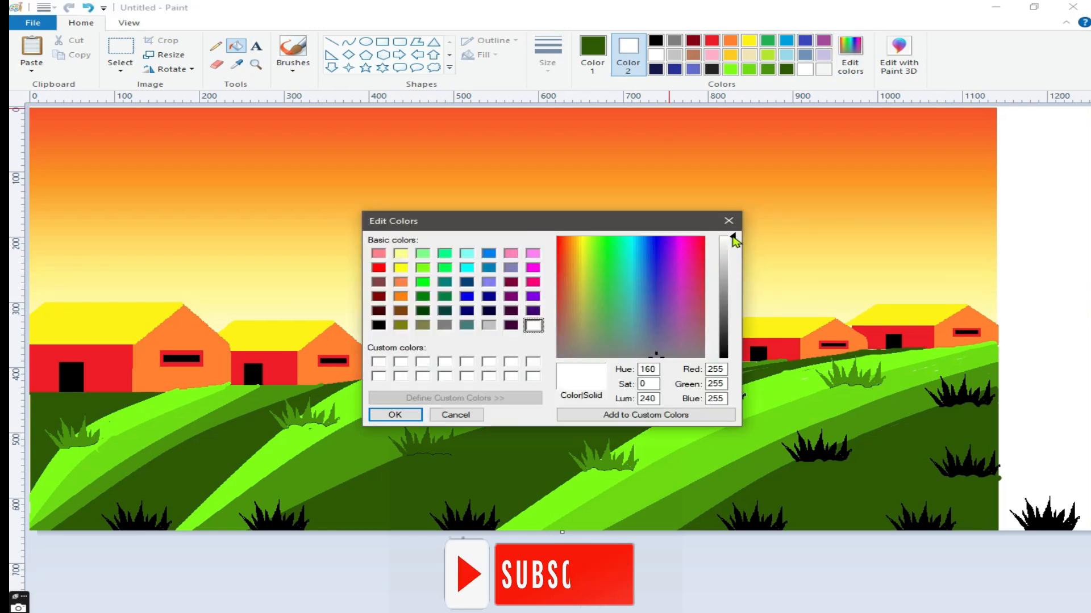
left_click(733, 288)
left_click(393, 418)
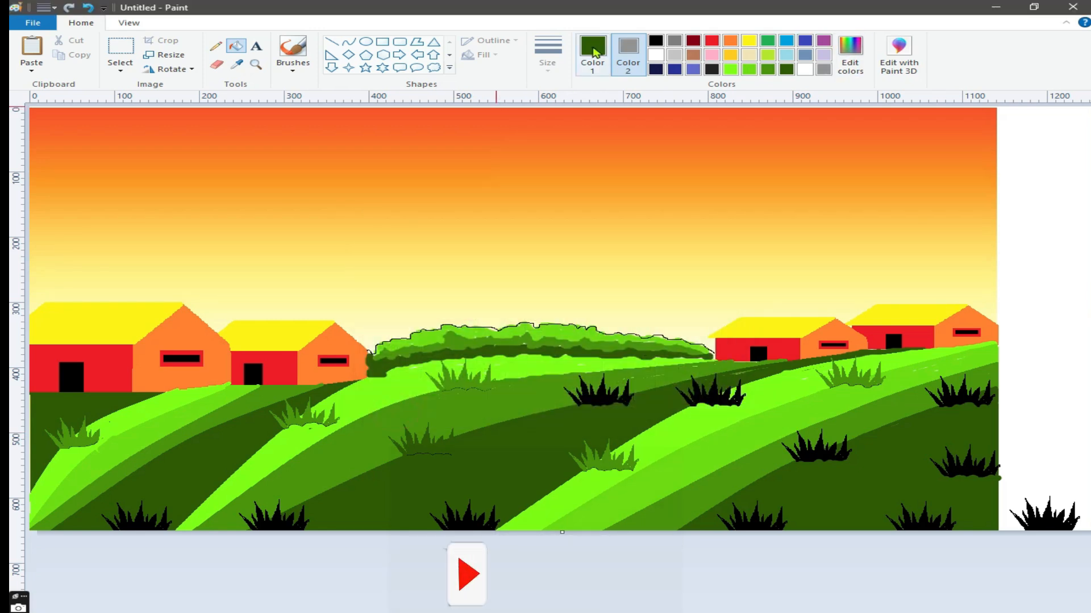
Darken the dark green of Color 1 and fill the middle hill's dark area with it.
left_click(592, 51)
left_click(852, 62)
left_click_drag(738, 338, 736, 344)
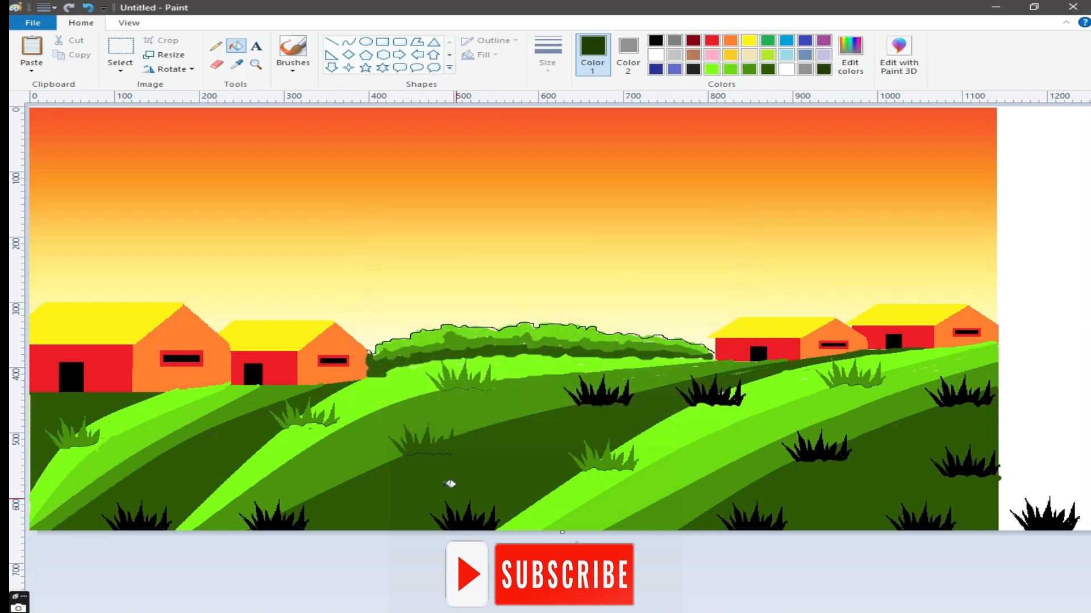
left_click(424, 445)
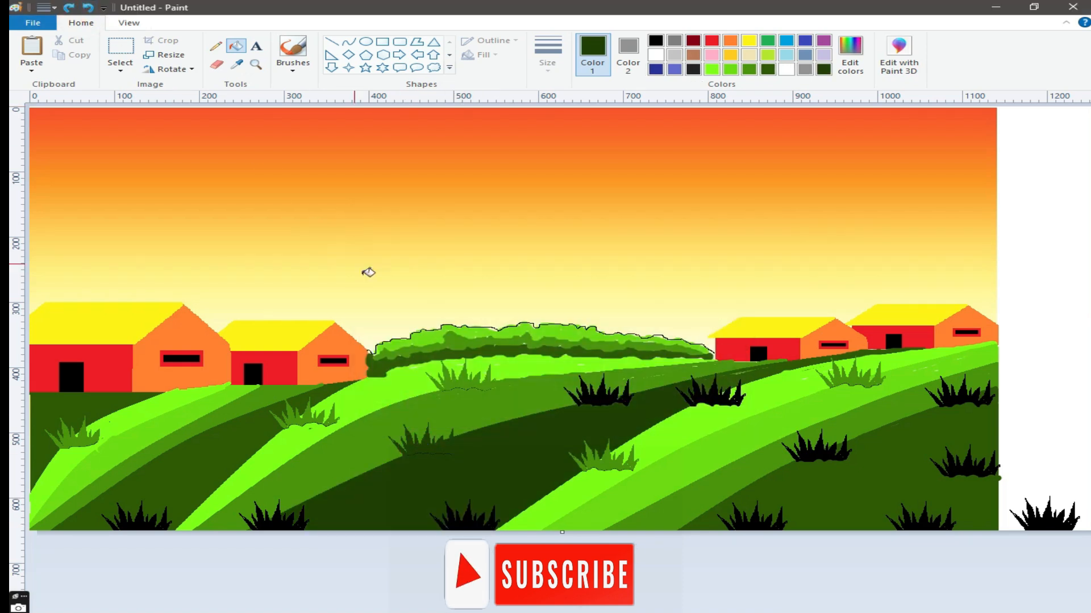
Fill the remaining black tufts on the right and middle hills and along the lower edge with the darkened green.
left_click(969, 463)
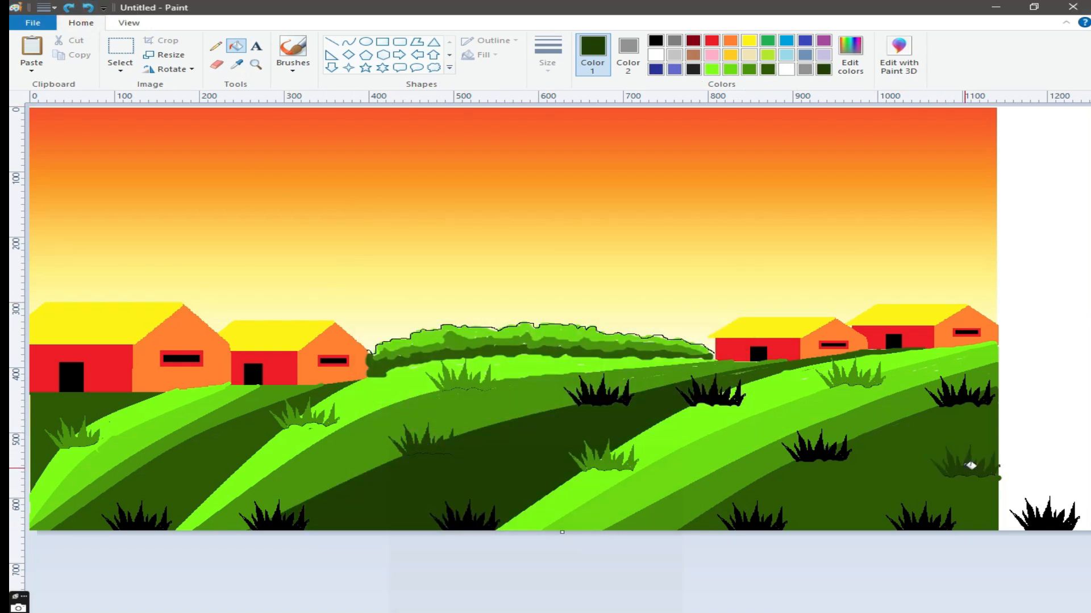
left_click(960, 392)
left_click(818, 446)
left_click(737, 403)
left_click(600, 391)
left_click(457, 522)
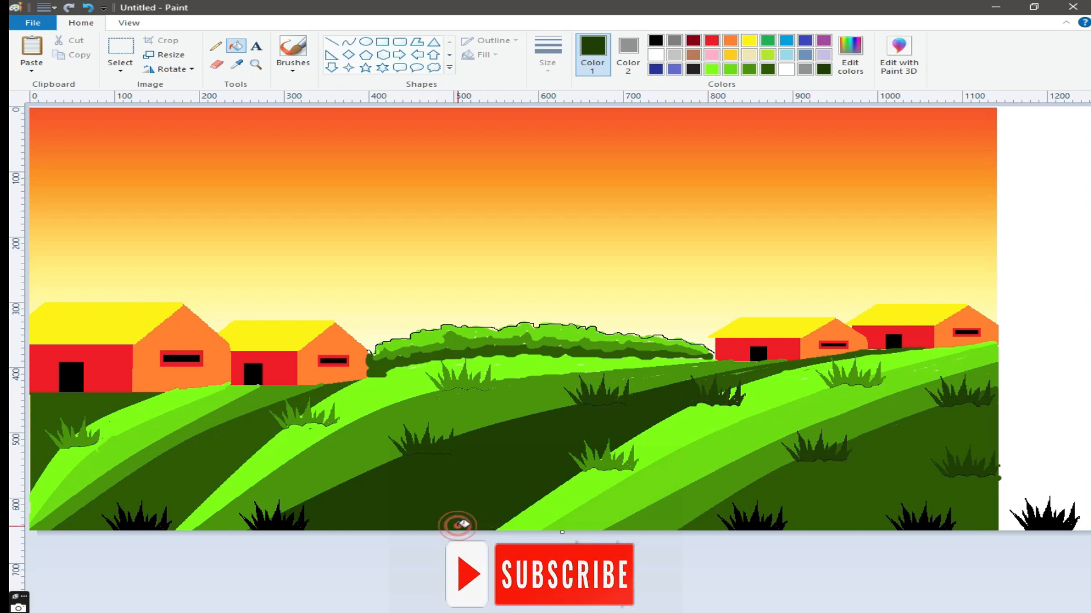
left_click(238, 526)
left_click(144, 523)
Undo all the recent fills on the grass tufts.
left_click(88, 8)
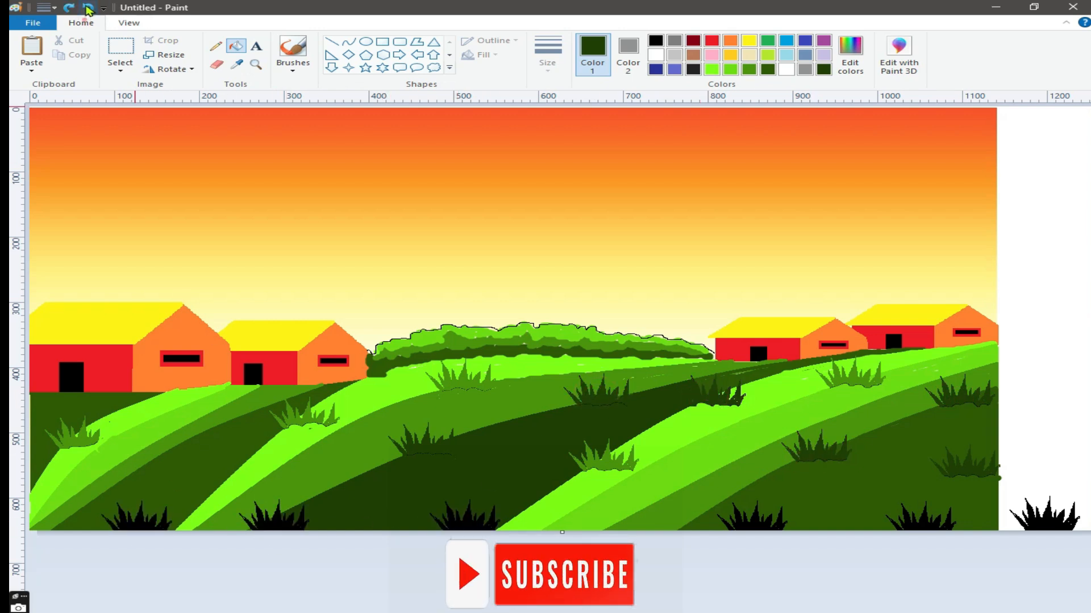
left_click(88, 8)
left_click(88, 8)
left_click(88, 8)
left_click(88, 8)
left_click(88, 8)
left_click(88, 8)
left_click(88, 8)
left_click(88, 8)
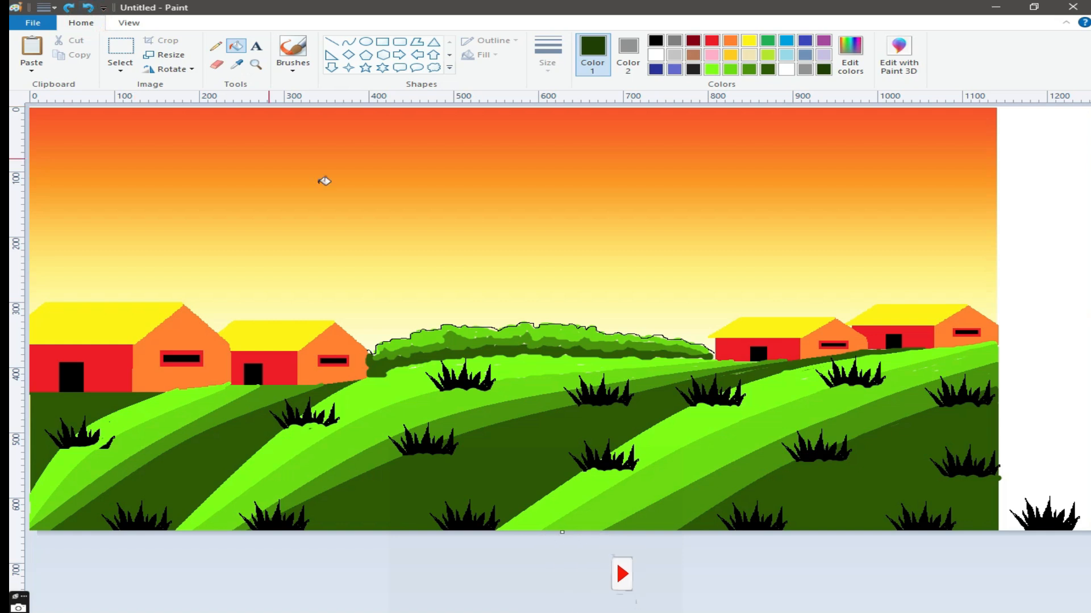
Undo the brushed tuft bases and every pasted tuft on the hills.
left_click(88, 8)
left_click(88, 8)
left_click(88, 8)
left_click(88, 8)
left_click(88, 8)
left_click(88, 8)
left_click(88, 8)
left_click(88, 8)
left_click(88, 7)
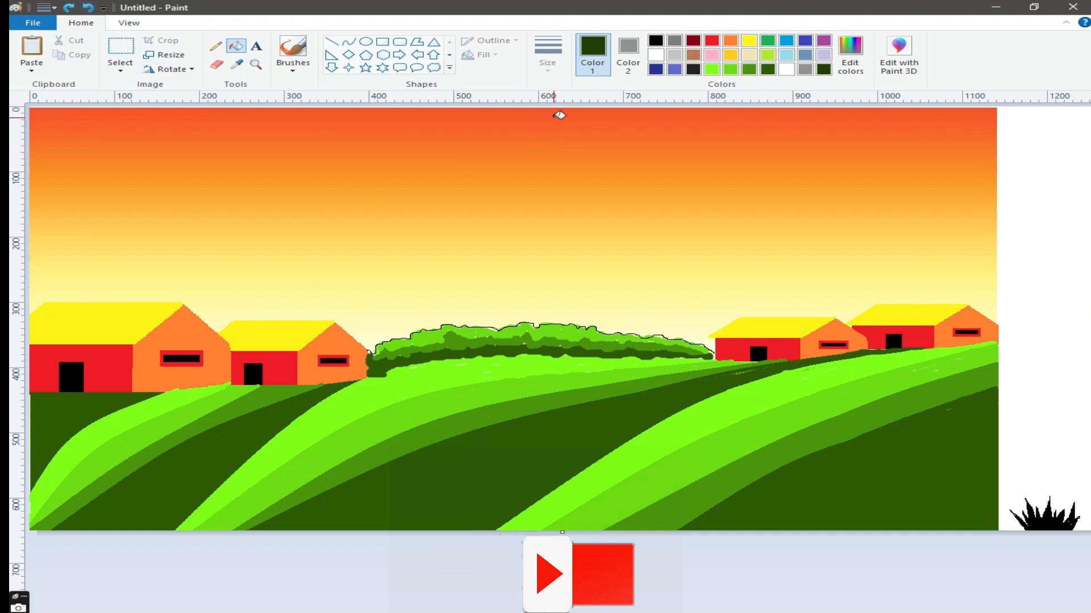
Draw a solid red ellipse as the sun, centred just above the hedge, with both colors set to red.
left_click(711, 41)
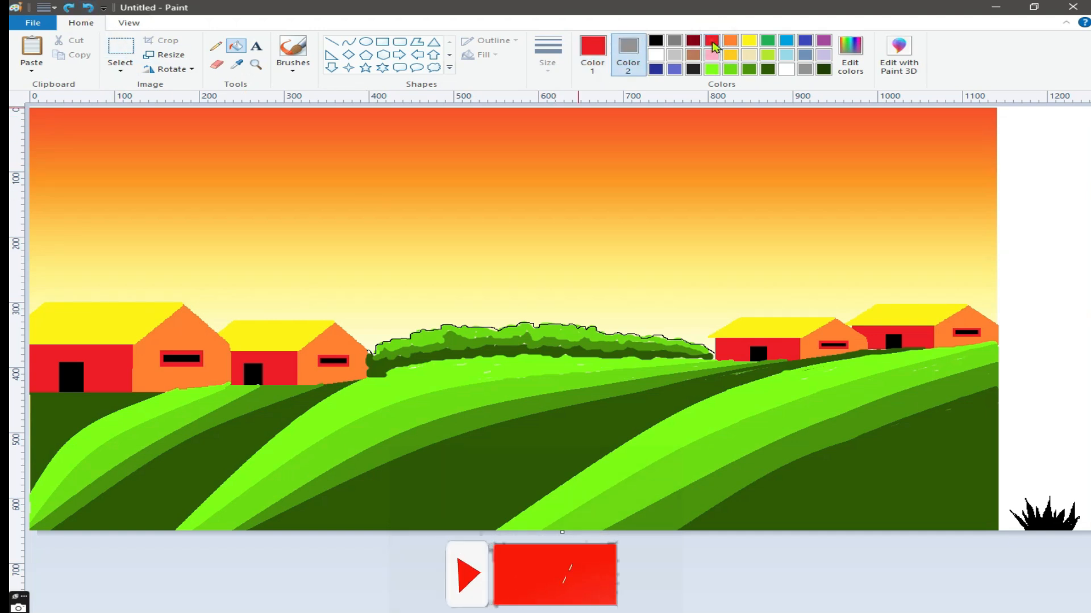
left_click(712, 41)
left_click(365, 41)
left_click(482, 55)
left_click(488, 86)
left_click_drag(511, 238, 609, 320)
mouse_move(568, 285)
left_mouse_down()
mouse_move(555, 284)
mouse_move(620, 280)
left_mouse_up()
left_click_drag(559, 240, 559, 229)
left_click_drag(507, 266, 483, 268)
left_click(1041, 263)
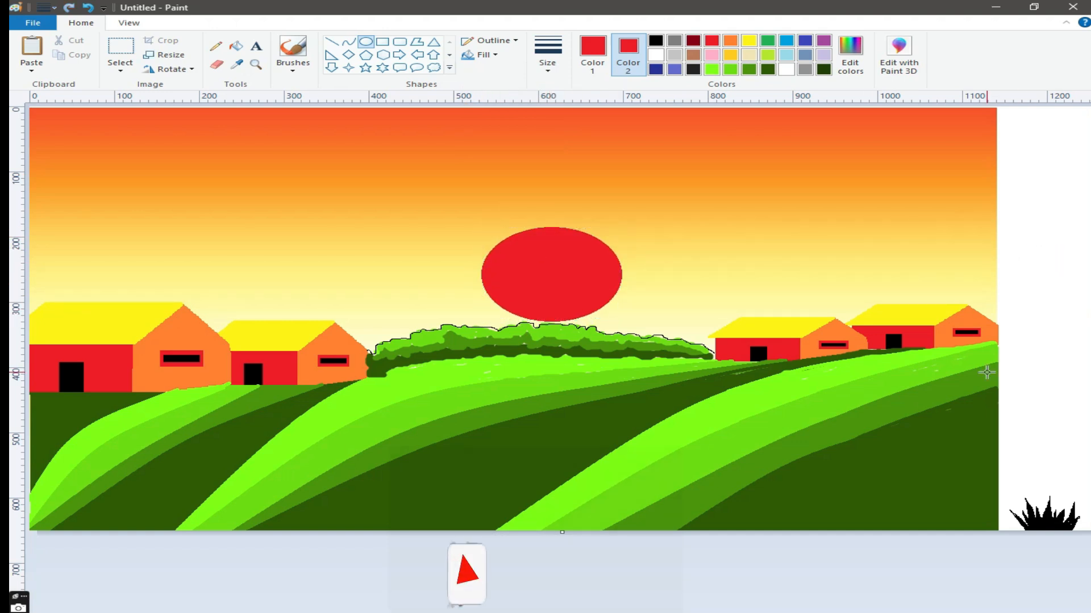
Set both colors to black and outline the leftmost barn's lower roof edge, gable and outer wall with straight lines.
left_click(656, 41)
left_click(593, 54)
left_click(656, 41)
left_click(331, 42)
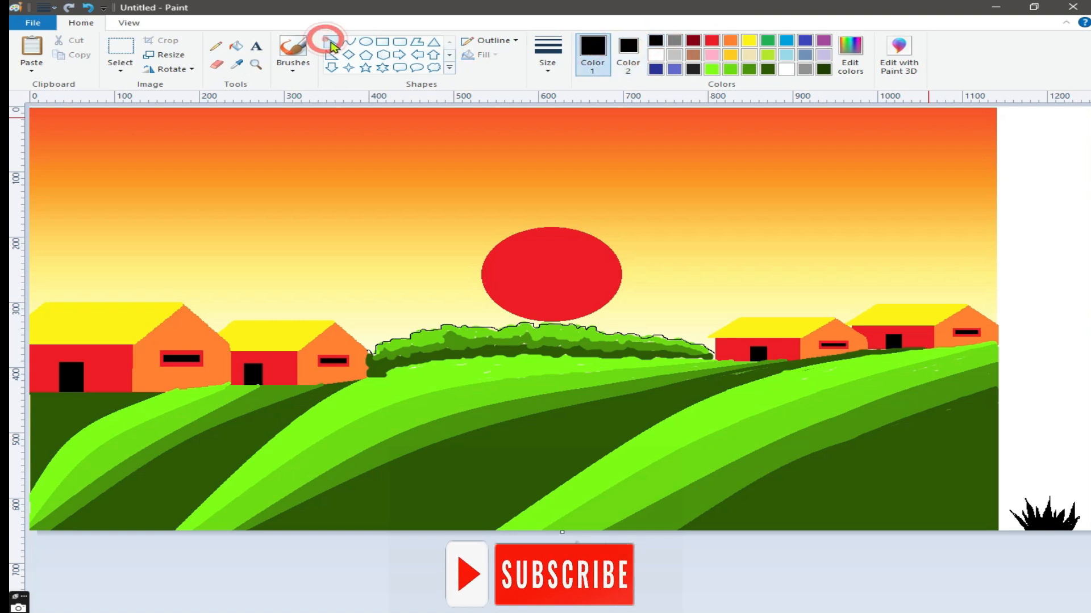
left_click(547, 57)
left_click(548, 116)
mouse_move(30, 344)
left_mouse_down()
mouse_move(135, 344)
mouse_move(185, 304)
mouse_move(232, 345)
mouse_move(231, 383)
left_mouse_up()
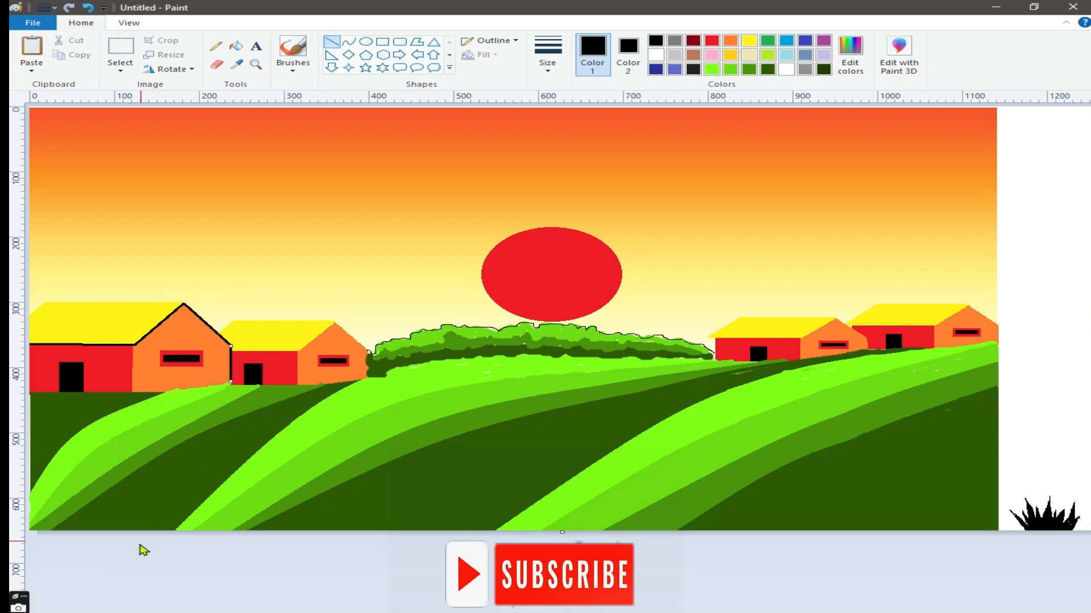
Complete the leftmost barn's black outline and outline the second barn's roof, gable and wall corners, undoing stray lines.
mouse_move(29, 313)
left_mouse_down()
mouse_move(46, 303)
mouse_move(184, 303)
mouse_move(236, 322)
mouse_move(340, 322)
mouse_move(370, 351)
mouse_move(229, 321)
left_mouse_up()
left_click(88, 10)
left_click(88, 10)
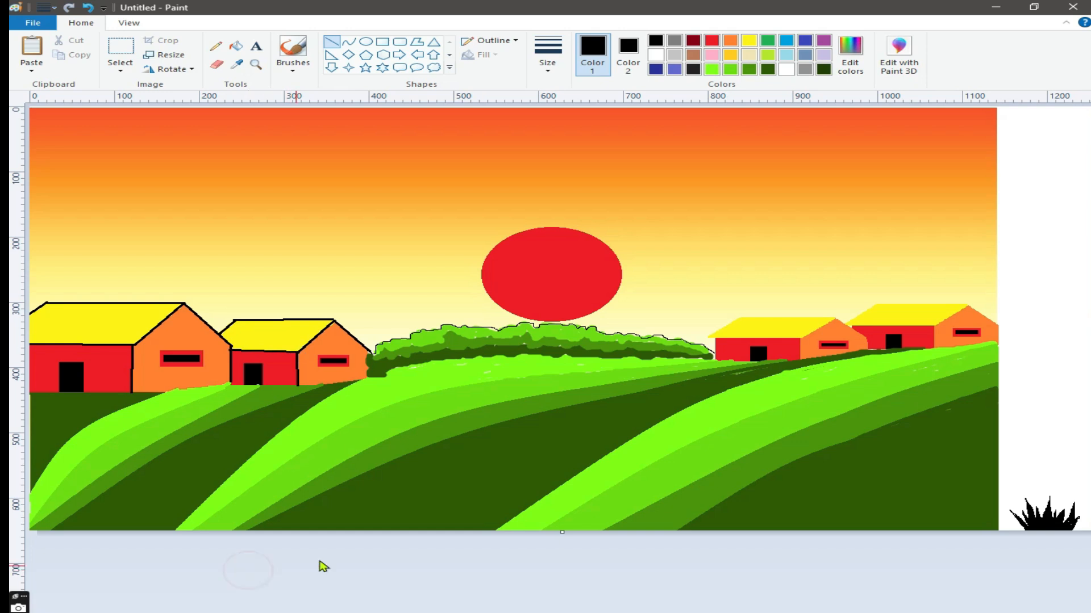
Curve the ground along the leftmost barn's base, using light green beside the hill and sampled dark green under the walls.
left_click(726, 73)
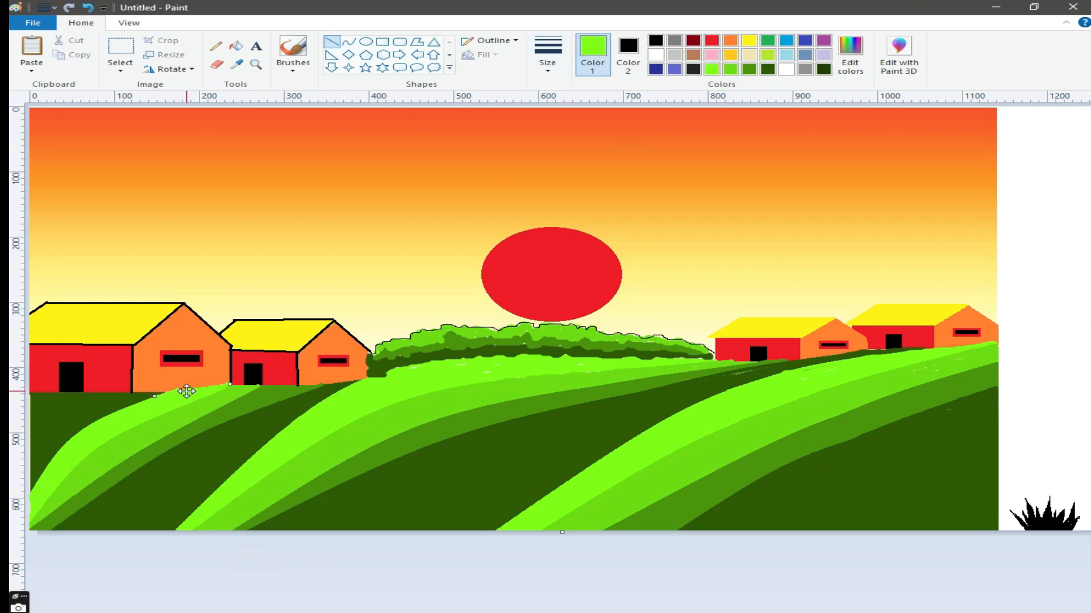
left_click(349, 41)
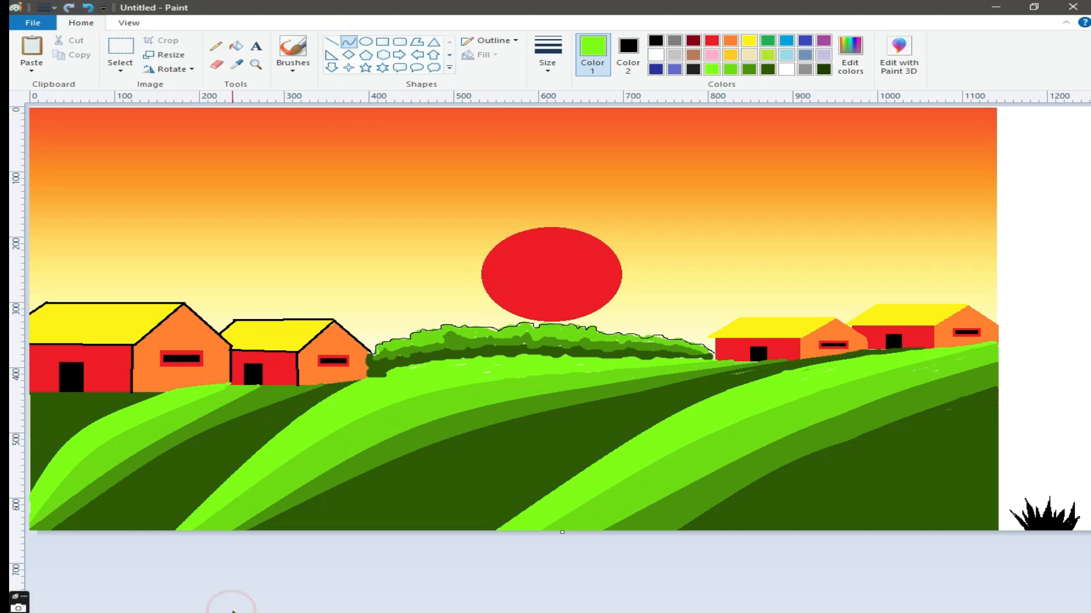
left_click(234, 66)
left_click(49, 414)
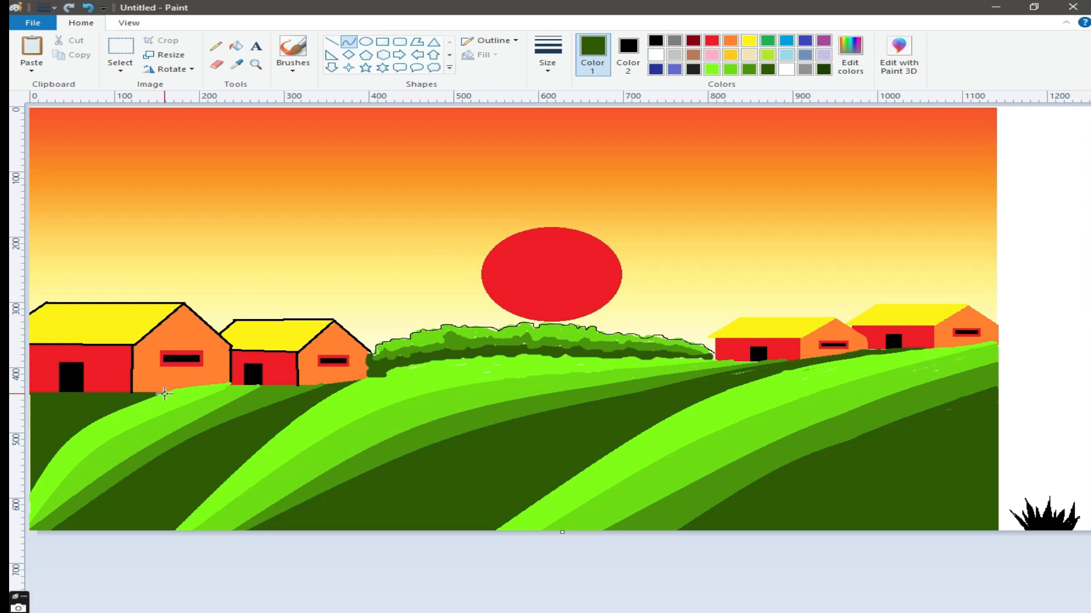
left_click(79, 582)
left_click_drag(148, 391, 71, 392)
left_click(89, 572)
Touch up the ground along the second barn's base with curves in sampled medium green and light green.
left_click(234, 65)
left_click(319, 388)
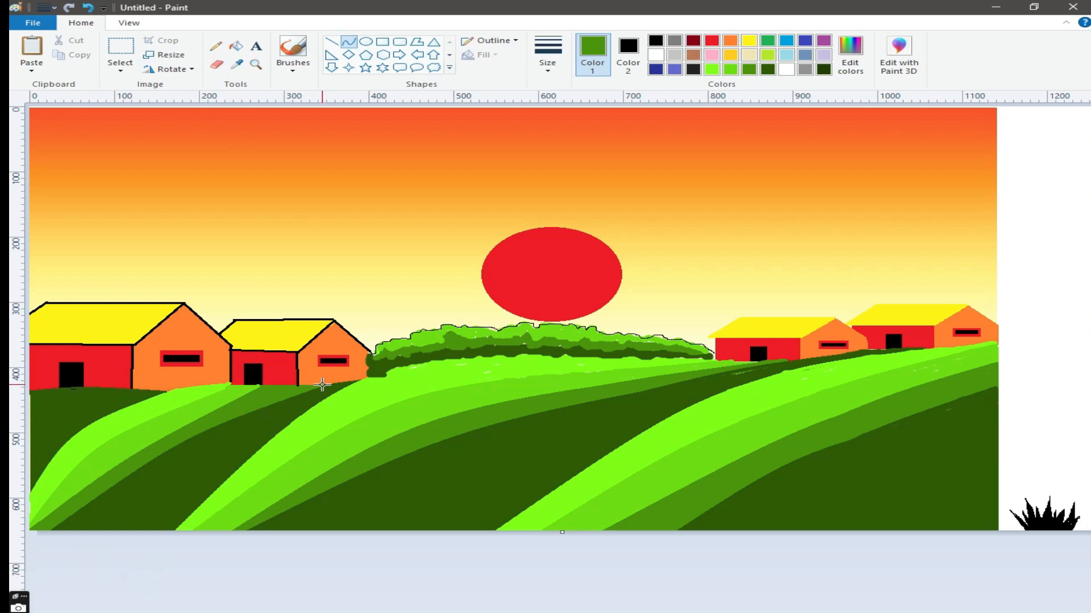
left_click(294, 591)
left_click(319, 569)
left_click(236, 66)
left_click(235, 393)
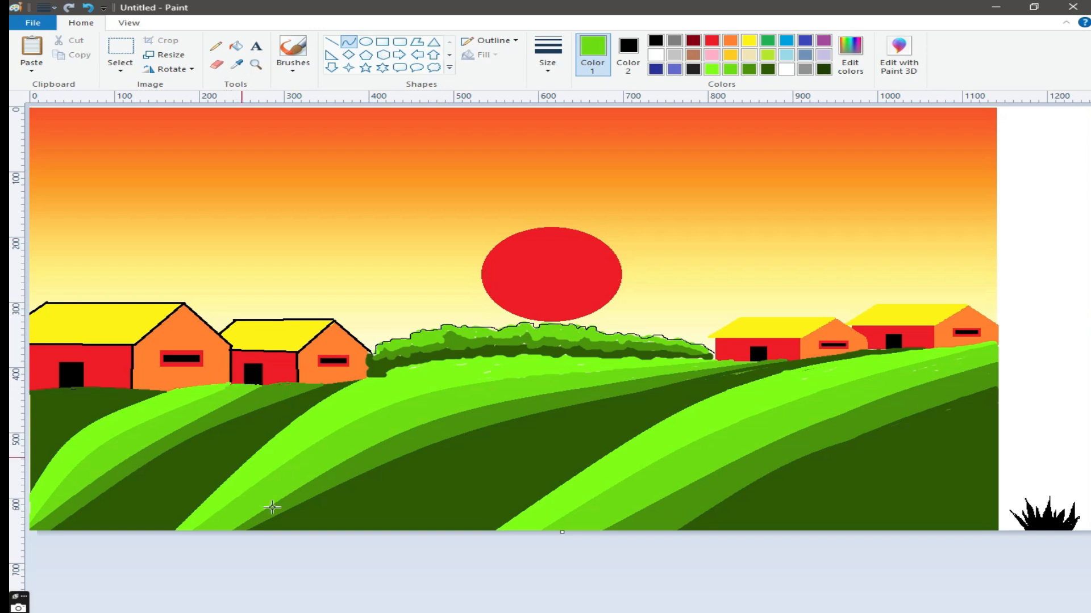
left_click(749, 558)
Paint a small black flying bird with Calligraphy brush 2 in the white space beside the landscape, undoing the stray stroke.
left_click(293, 60)
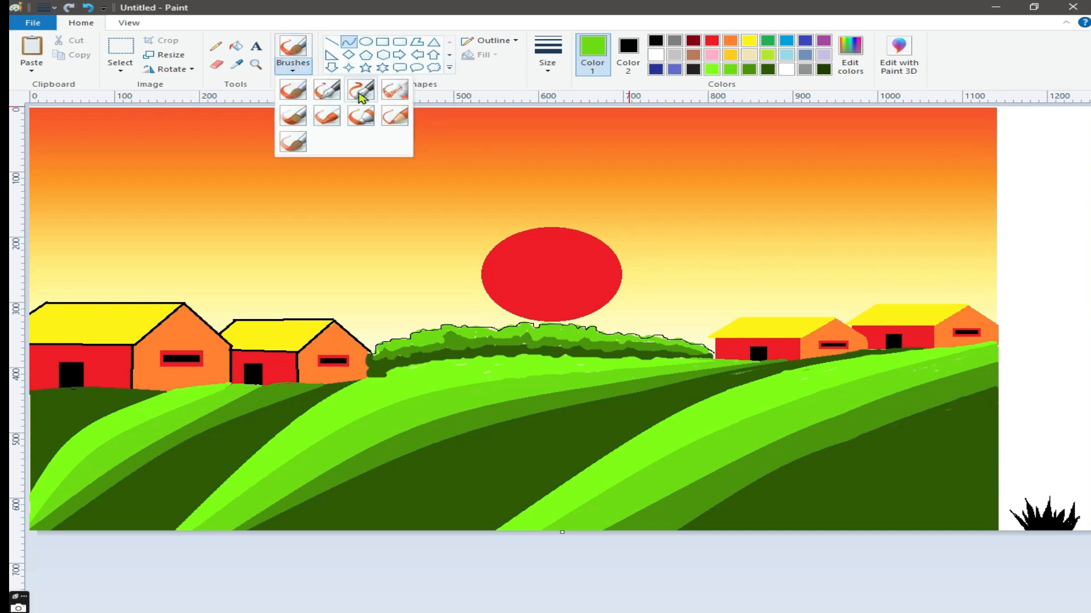
left_click(359, 97)
left_click(656, 40)
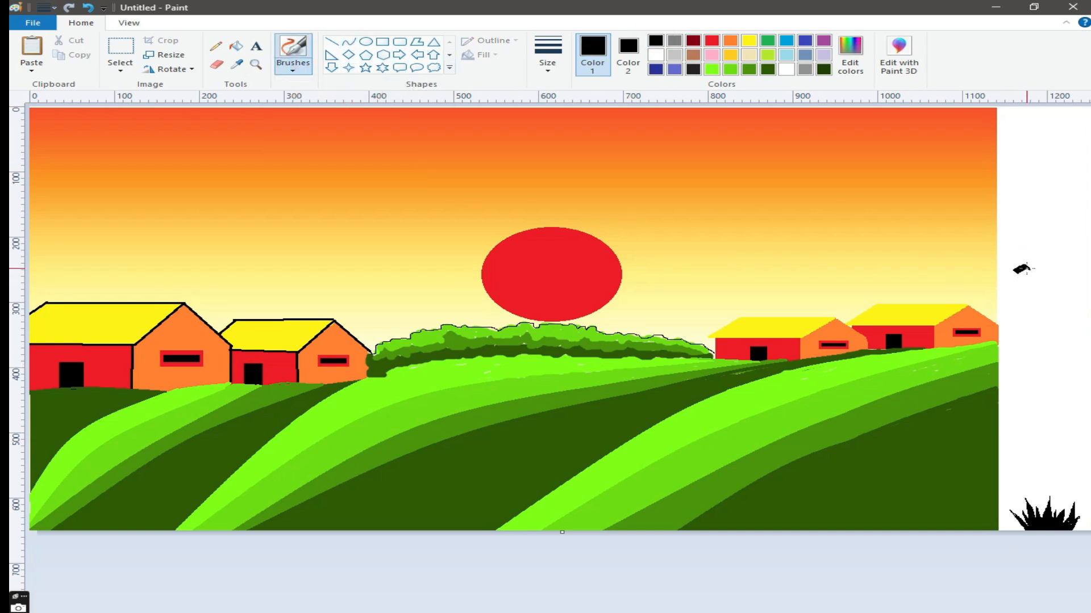
key("ctrl+z")
With white as Color 2, copy the bird using a rectangular selection and place a pasted copy just above the sun.
left_click(120, 69)
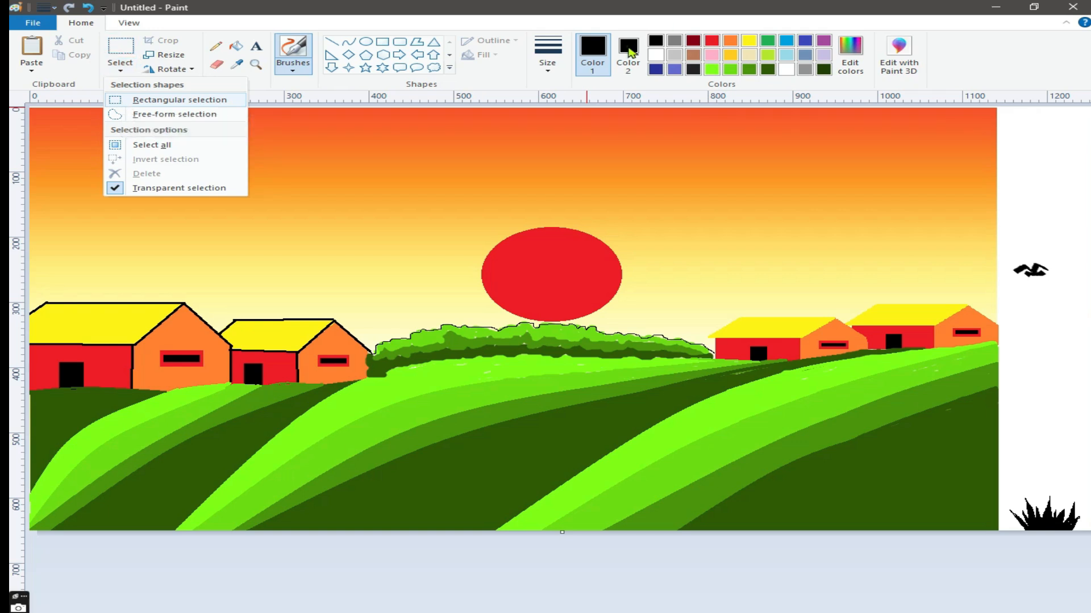
left_click(142, 100)
left_click_drag(1011, 261, 1066, 288)
right_click(1042, 273)
left_click(954, 293)
right_click(283, 222)
left_click(306, 257)
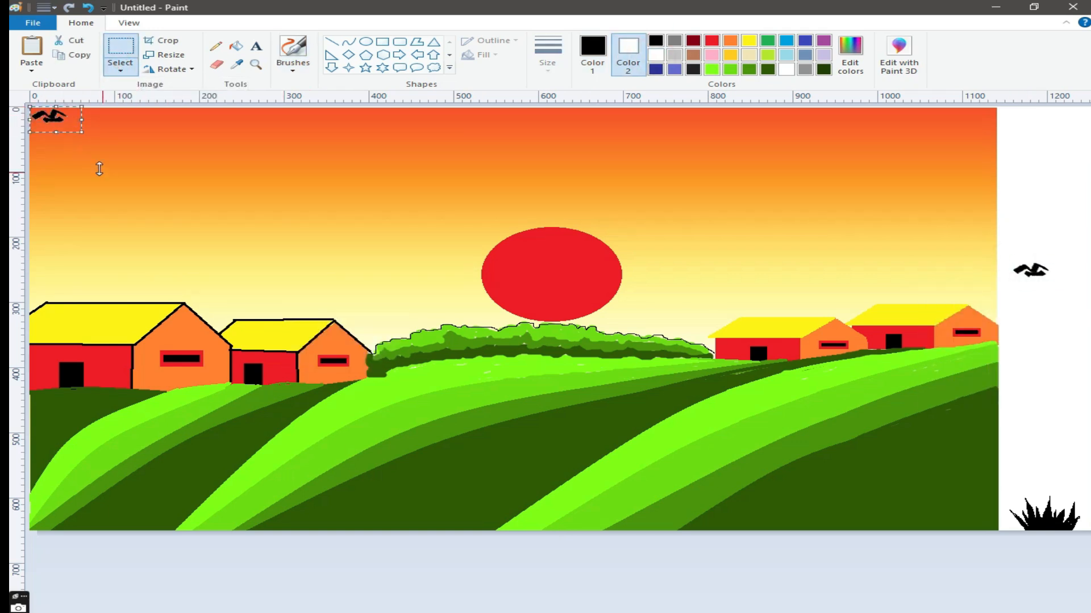
right_click(134, 170)
left_click(206, 212)
left_click_drag(68, 122, 549, 211)
Paste three more birds and scatter them in the sky above the sun and slightly to its right.
right_click(285, 172)
left_click(309, 210)
left_click_drag(50, 117, 606, 193)
right_click(134, 158)
left_click(177, 198)
left_click_drag(50, 117, 641, 215)
right_click(138, 166)
left_click(177, 204)
left_click_drag(50, 117, 668, 174)
Paste two more birds and place them farther right in the sky, above the pair of barns on the right.
right_click(340, 183)
left_click(369, 222)
left_click_drag(48, 117, 733, 194)
right_click(179, 167)
left_click(211, 207)
left_click_drag(50, 117, 799, 189)
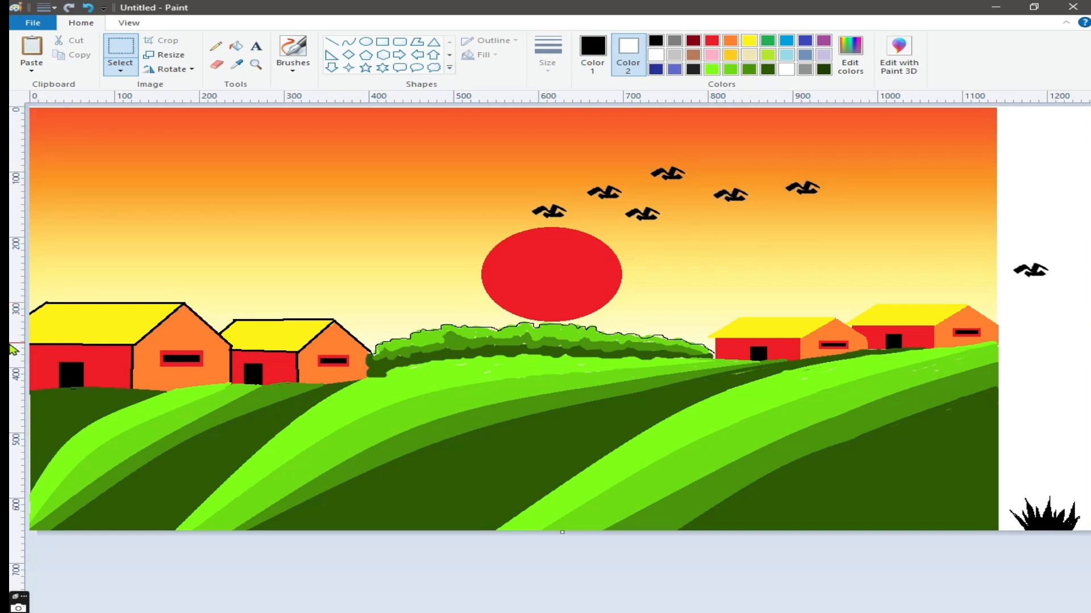
Outline the two right-hand barns' roofs, gables and wall edges with straight black lines.
left_click(331, 41)
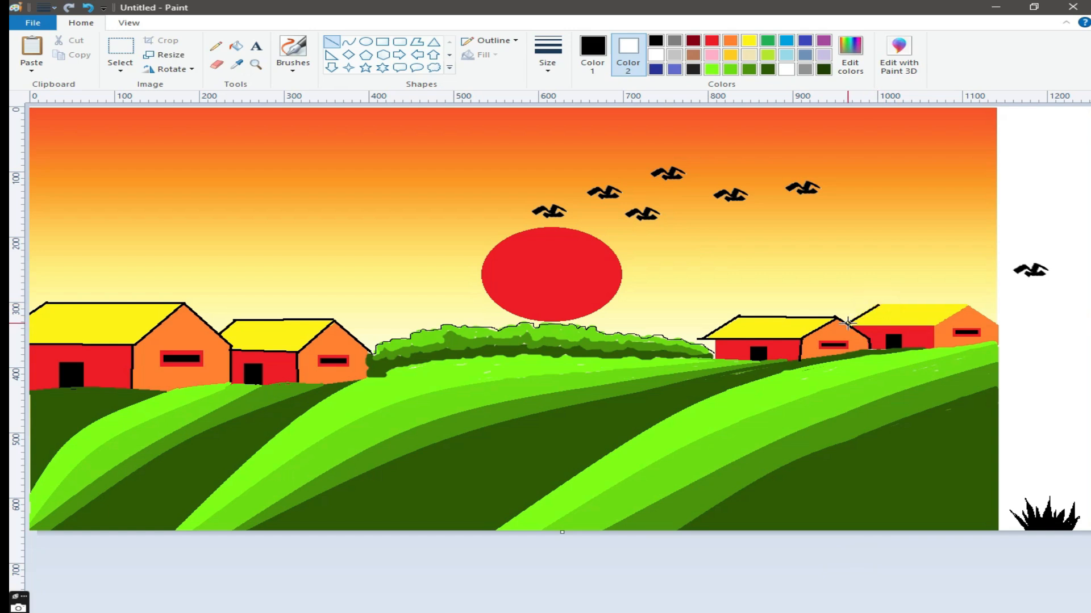
left_click(845, 561)
left_click_drag(969, 305, 876, 307)
left_click(879, 571)
left_click_drag(970, 305, 998, 326)
left_click(972, 297)
left_click_drag(909, 326, 850, 325)
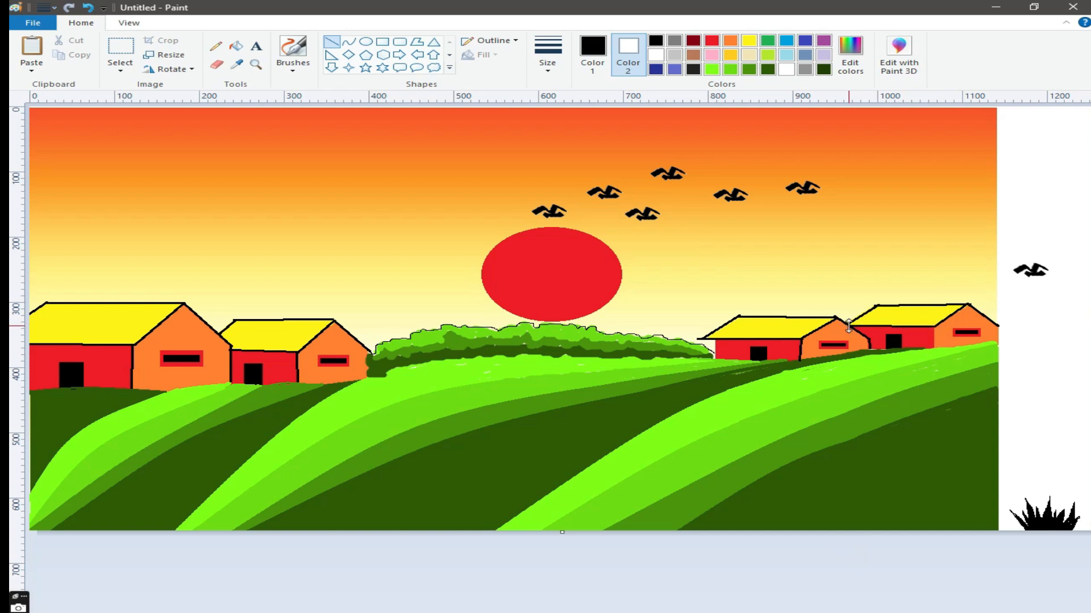